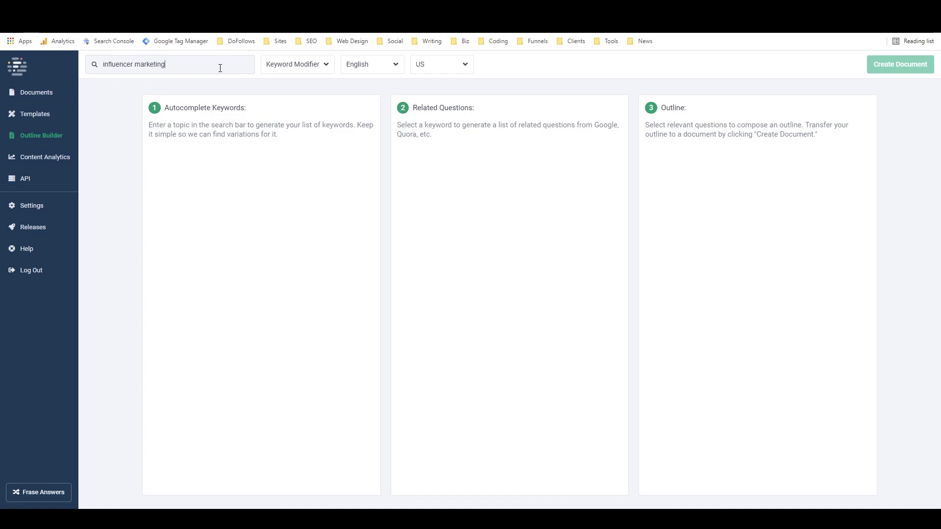
- Generate autocomplete keywords for "influencer marketing" and load the related questions for "influencer marketing tools"
key("Return")
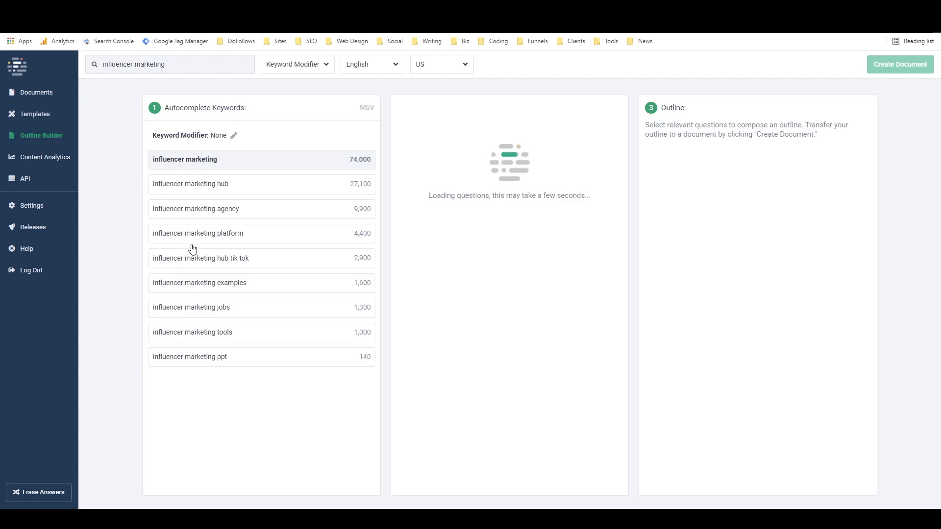
left_click(196, 333)
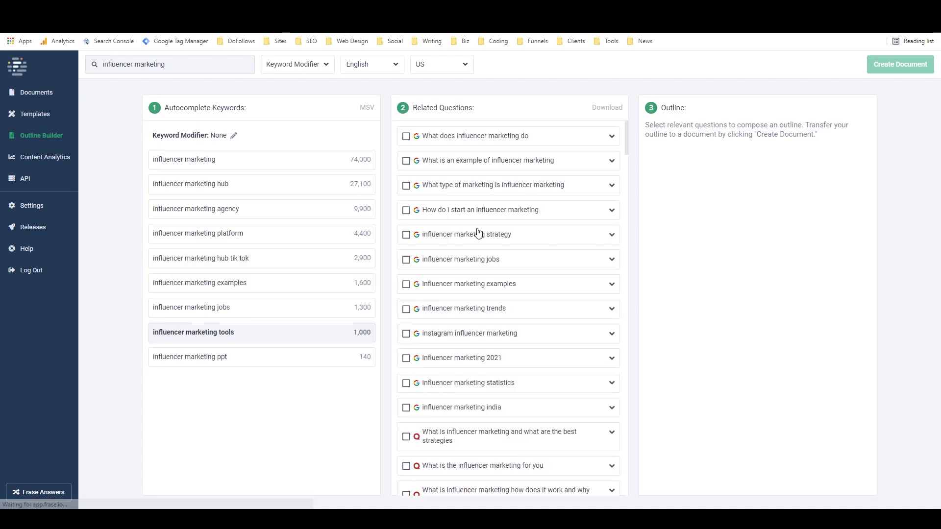
- Outline "What does influencer marketing do", "What is an example of influencer marketing" and "best influencer marketing tools", removing the "What type of marketing" question
left_click(405, 137)
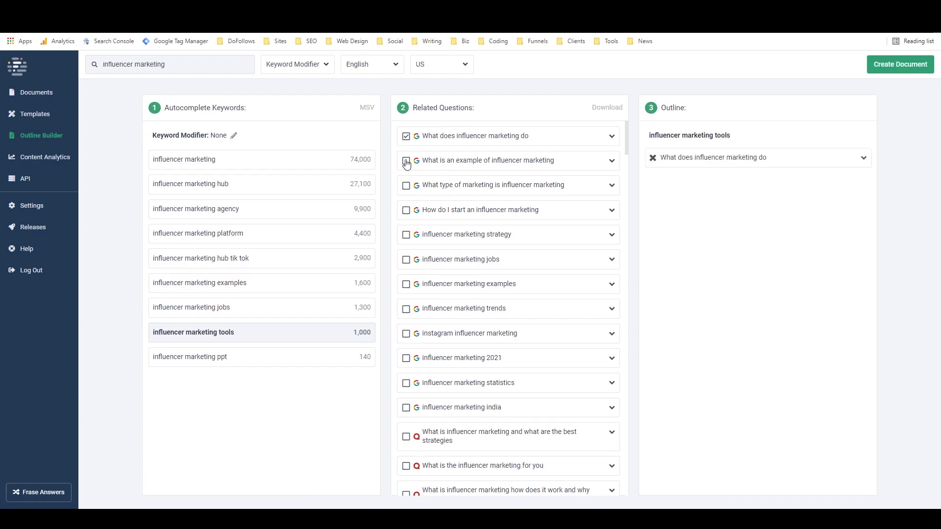
left_click(405, 161)
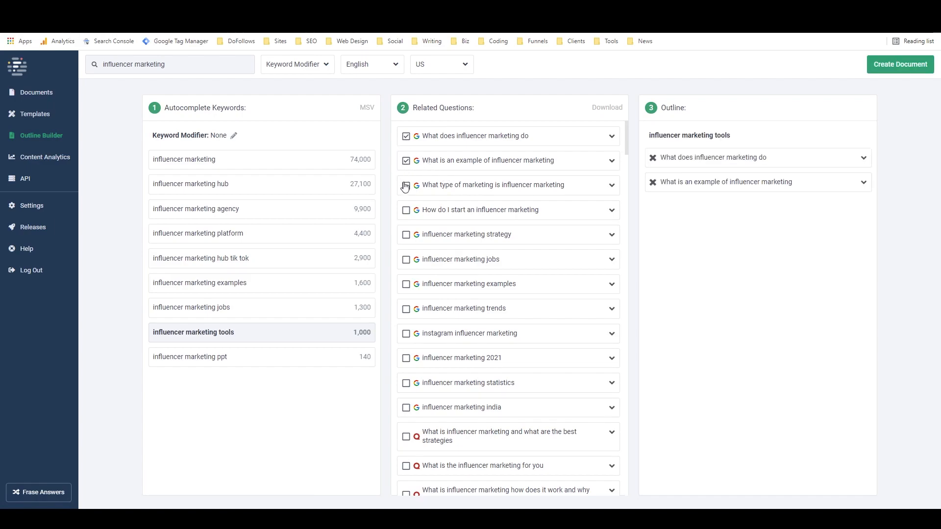
left_click(406, 186)
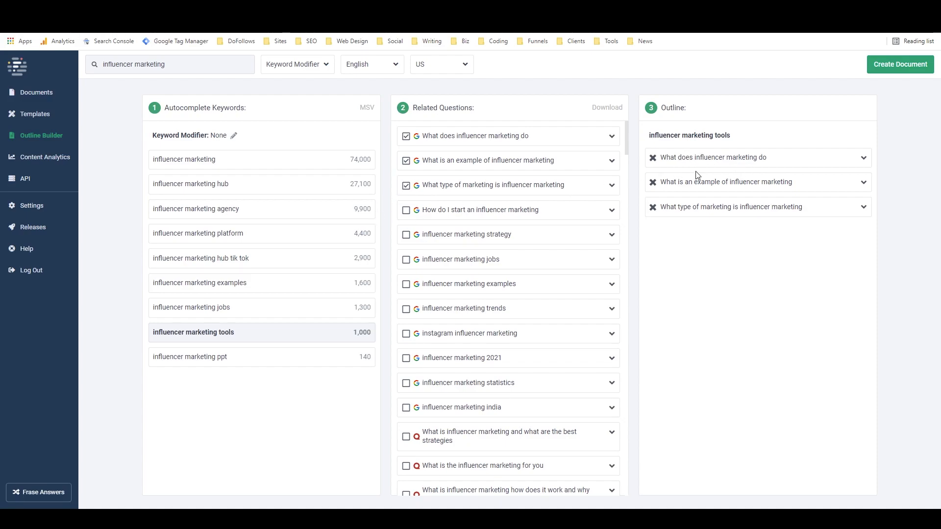
left_click(653, 208)
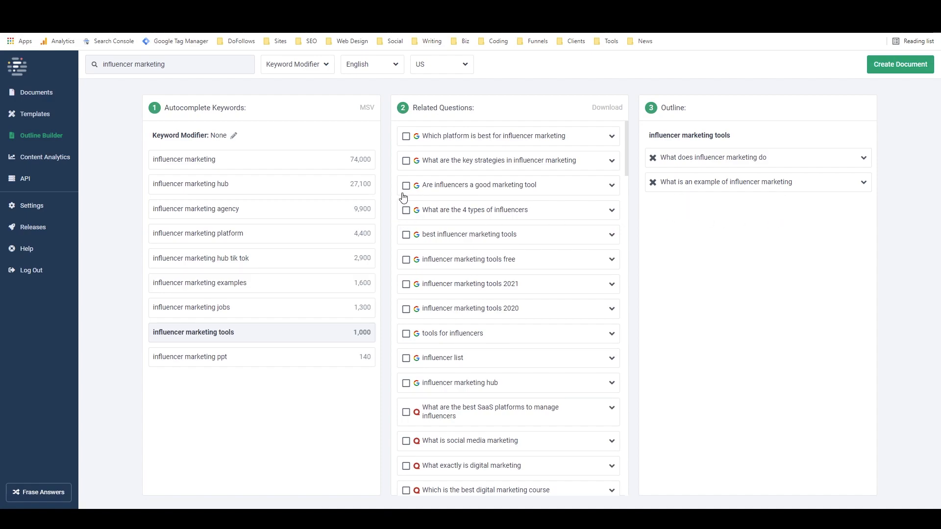
left_click(406, 234)
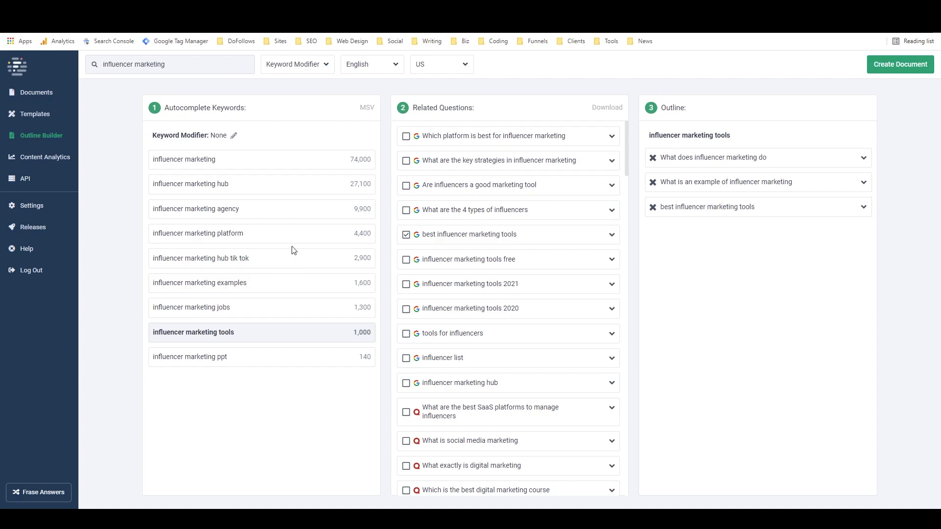
- Set the keyword modifier to "what" and add the first three related questions for "what is influencer marketing" to the outline
left_click(325, 73)
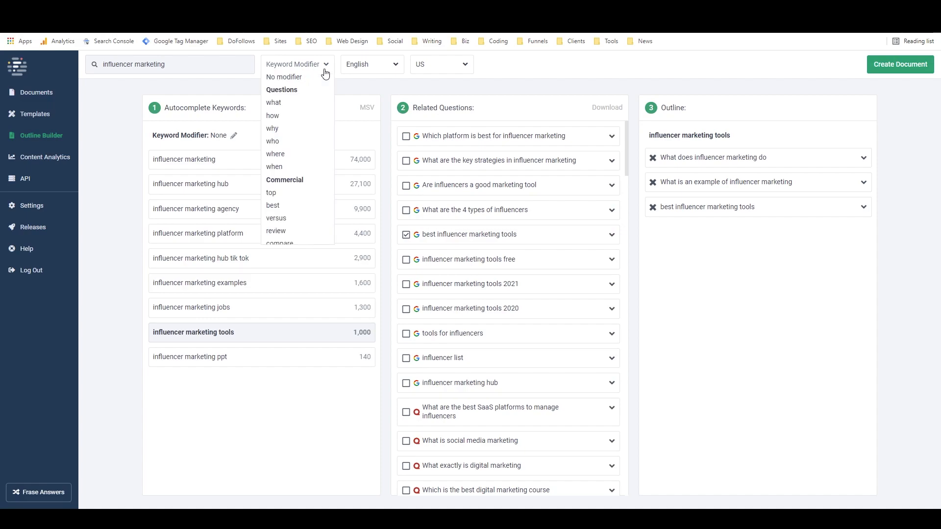
left_click(276, 104)
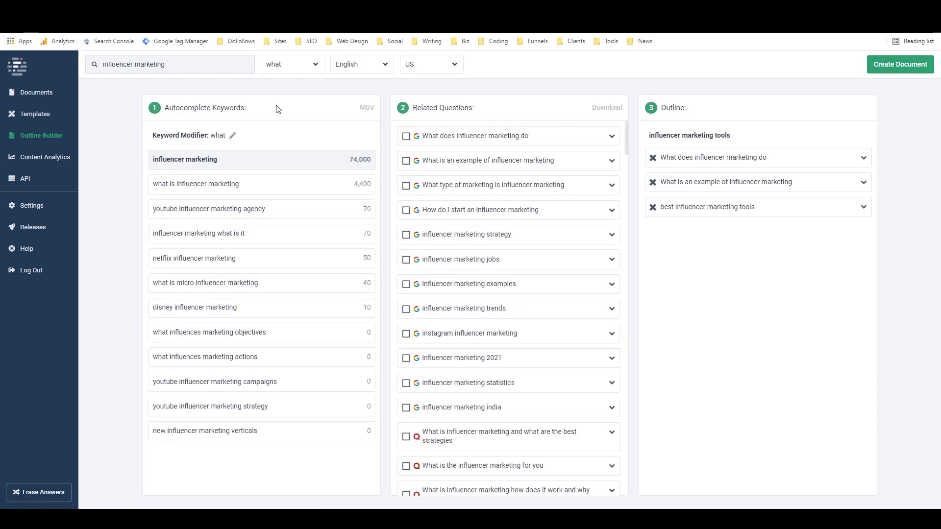
left_click(227, 185)
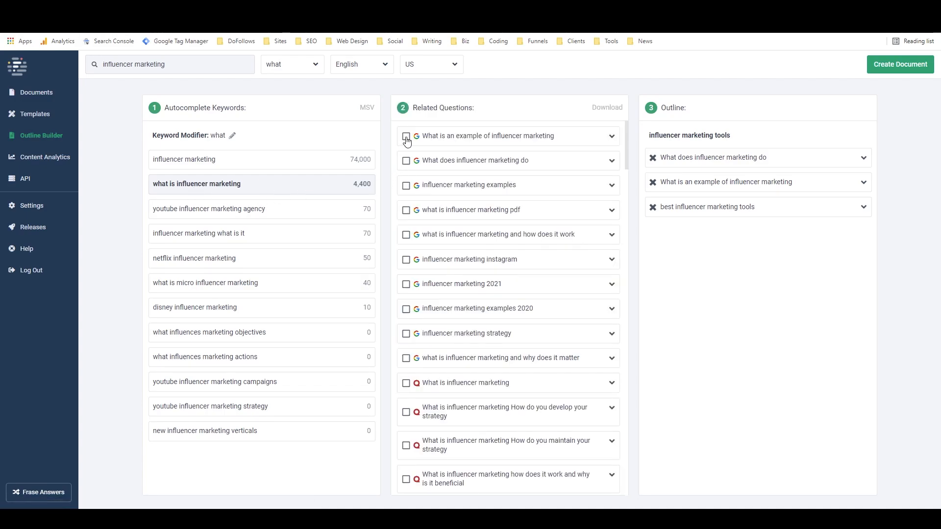
left_click(407, 136)
left_click(406, 161)
left_click(407, 188)
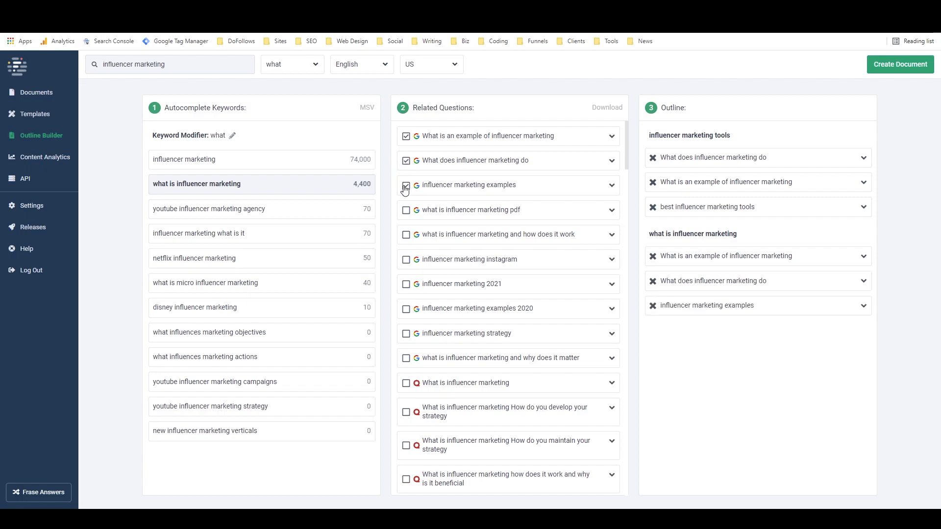
- Set the keyword modifier to "how" and load the related questions for "how to do influencer marketing"
left_click(316, 68)
left_click(278, 121)
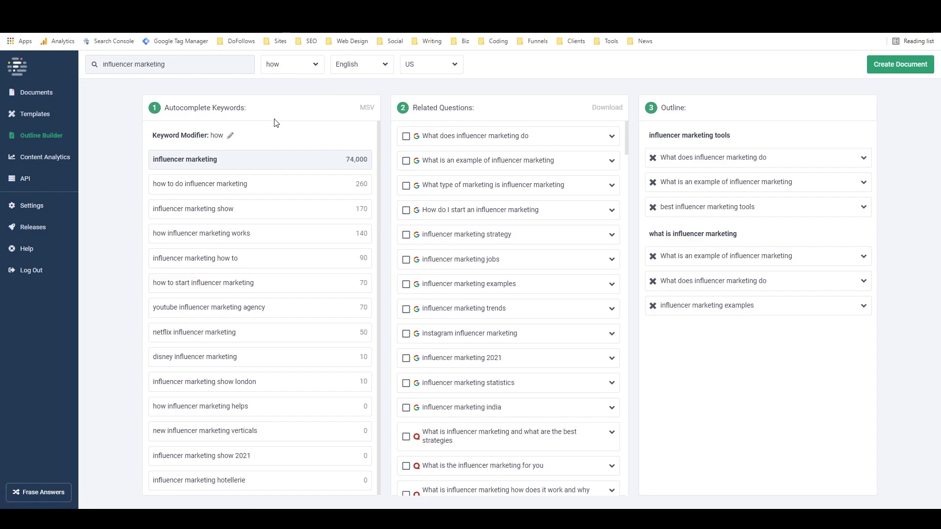
left_click(249, 185)
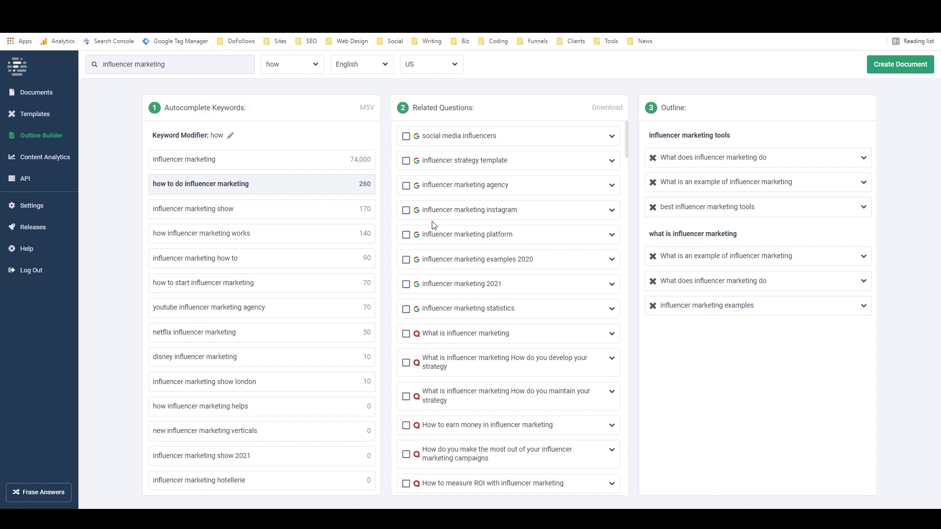
- Add "What is influencer marketing", "How to earn money in influencer marketing", "social media influencers" and "influencer strategy template" to the outline
left_click(405, 335)
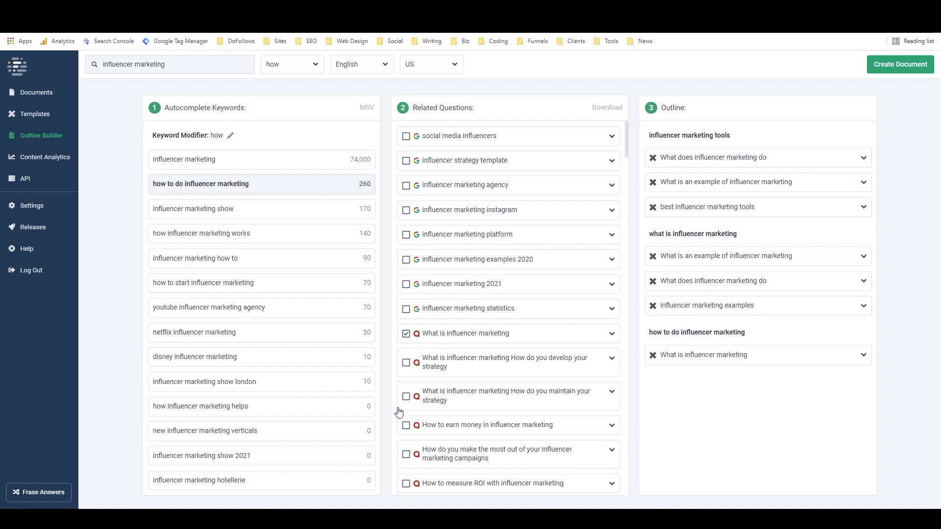
left_click(405, 425)
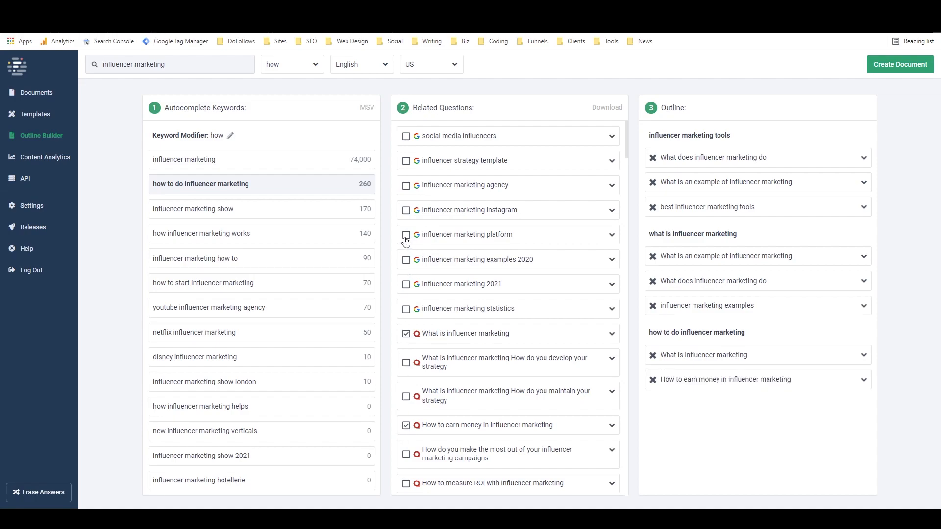
left_click(406, 137)
left_click(406, 160)
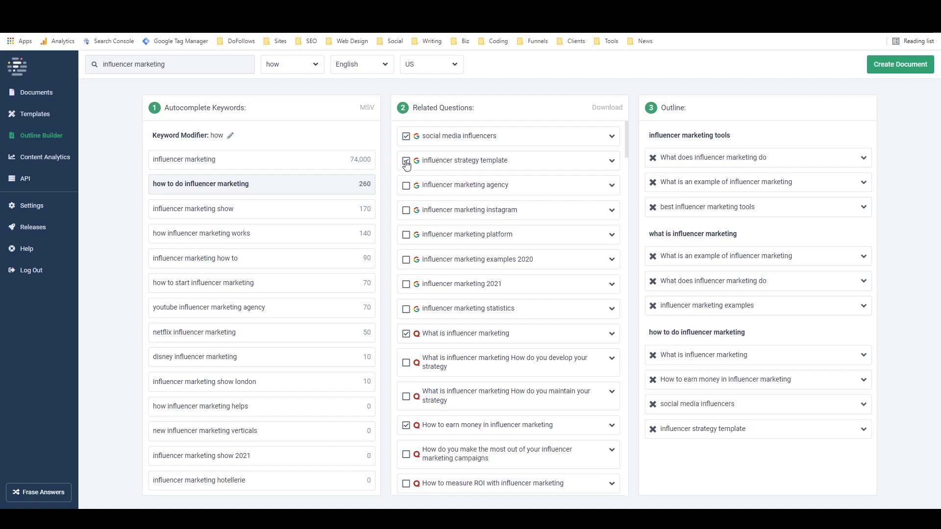
- Set the keyword modifier to "why" and add the first four related questions for "why influencer marketing works" to the outline
left_click(297, 71)
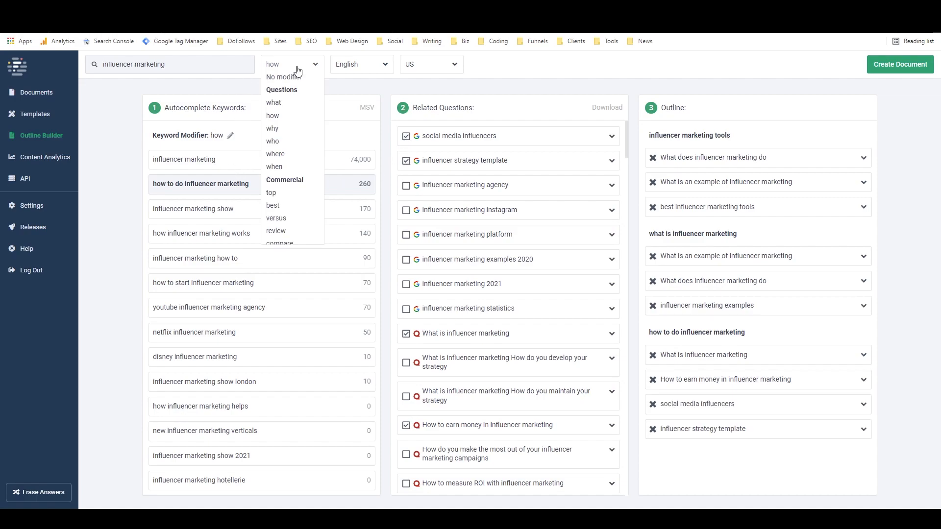
left_click(279, 129)
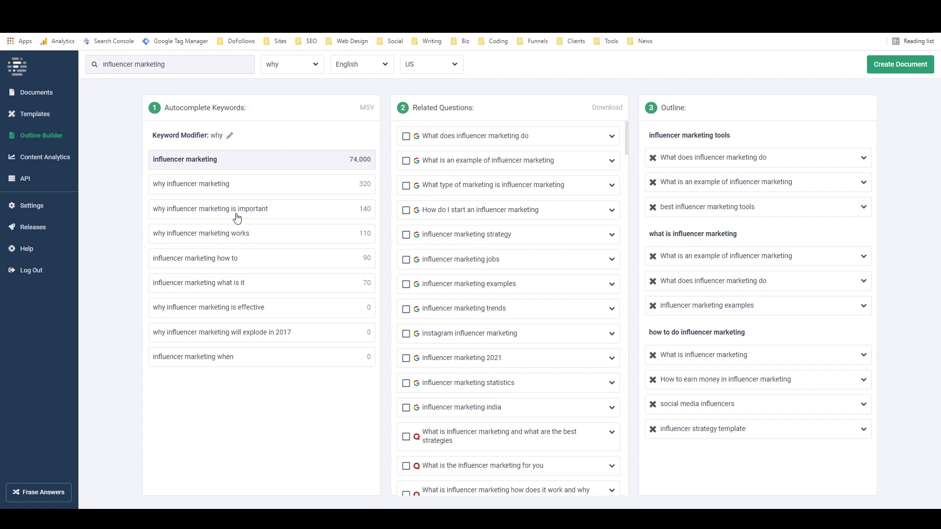
left_click(212, 242)
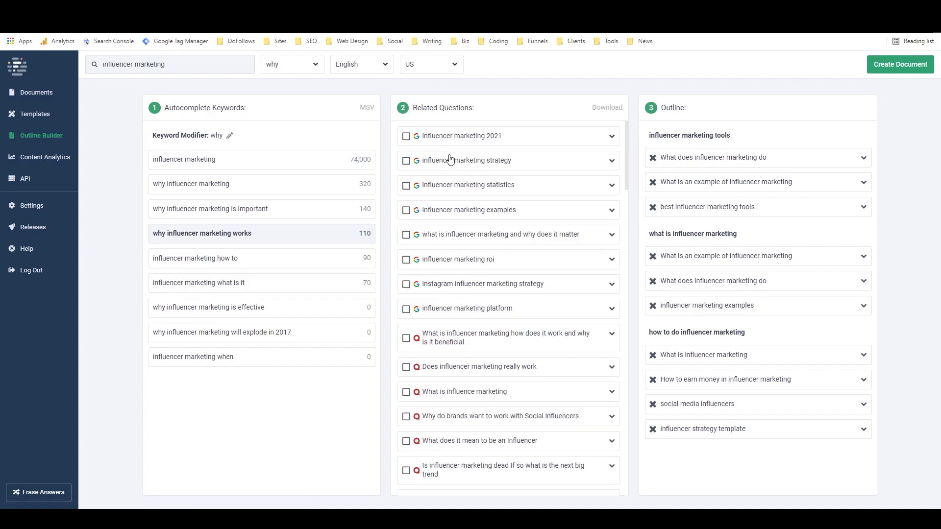
left_click(406, 137)
left_click(406, 161)
left_click(405, 186)
left_click(406, 211)
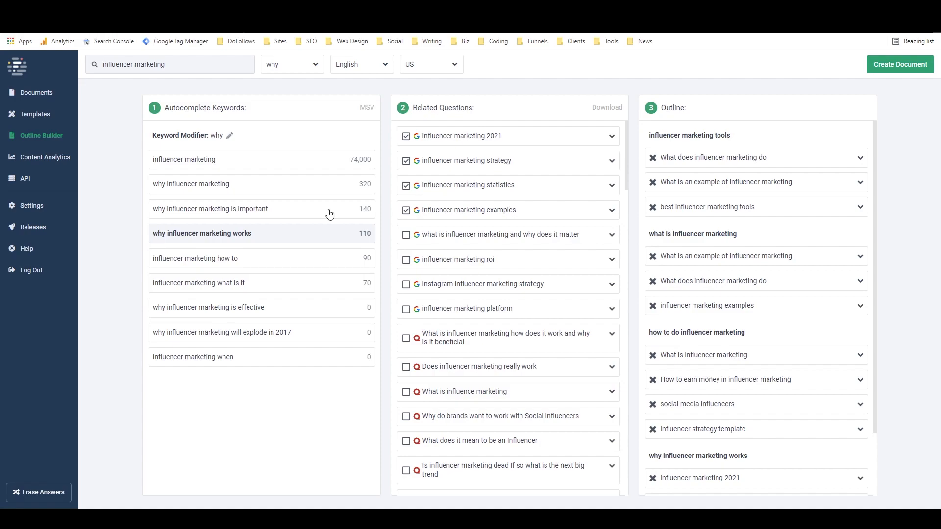
- Try the keyword modifiers "how to", "guide" and "without" in turn to compare their keyword suggestions
left_click(301, 66)
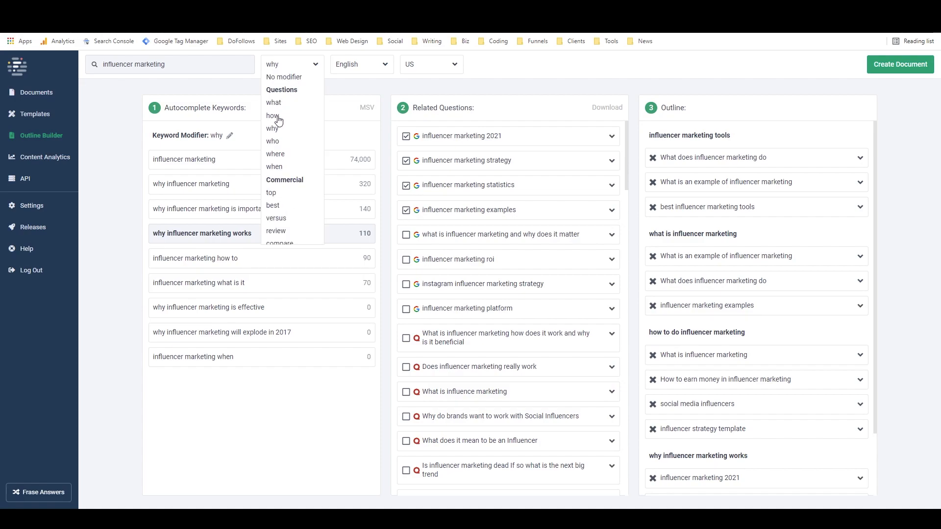
scroll(278, 122, "down", 3)
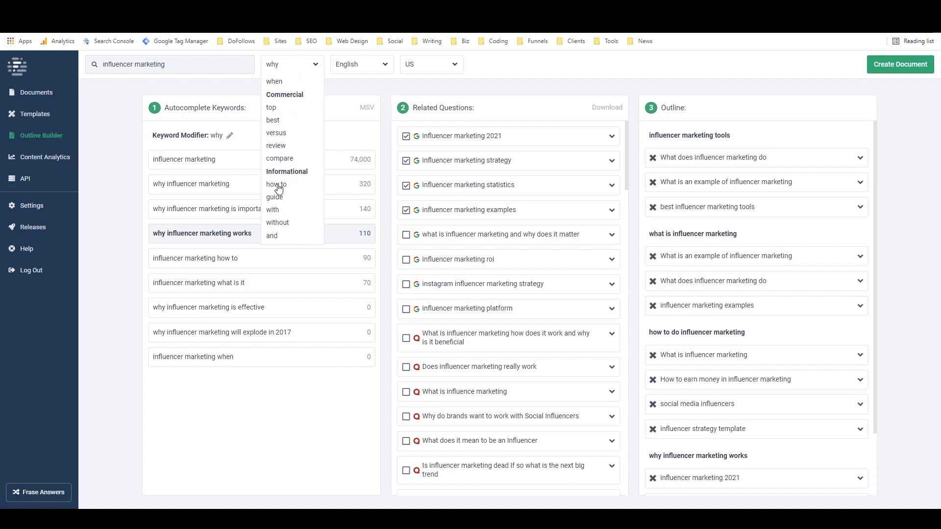
left_click(278, 188)
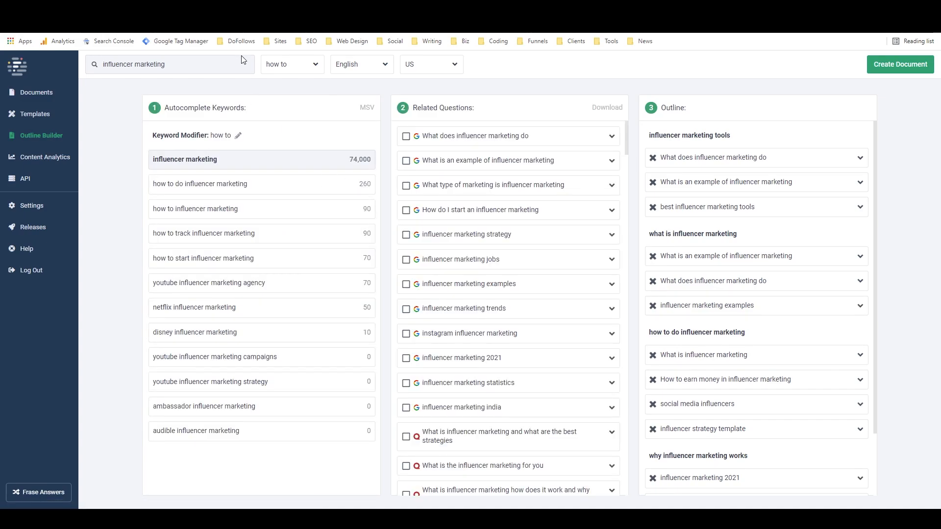
left_click(277, 65)
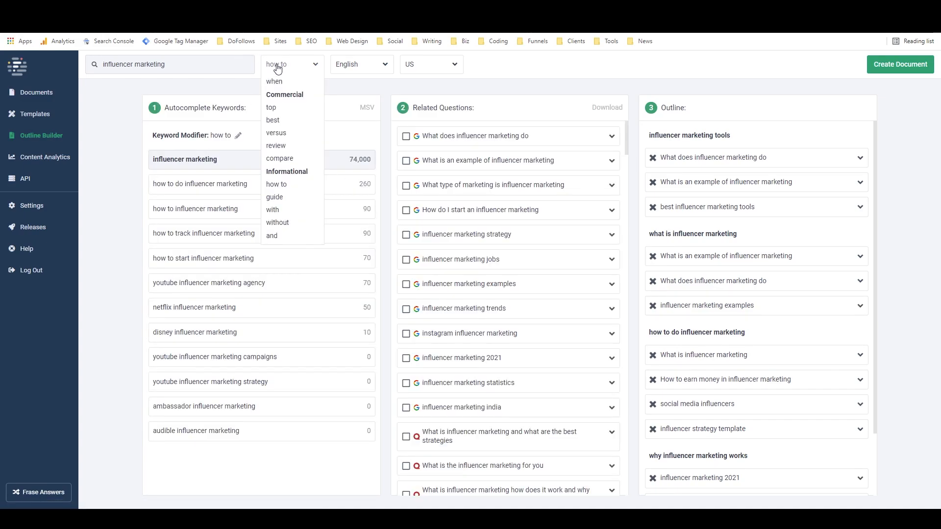
left_click(279, 198)
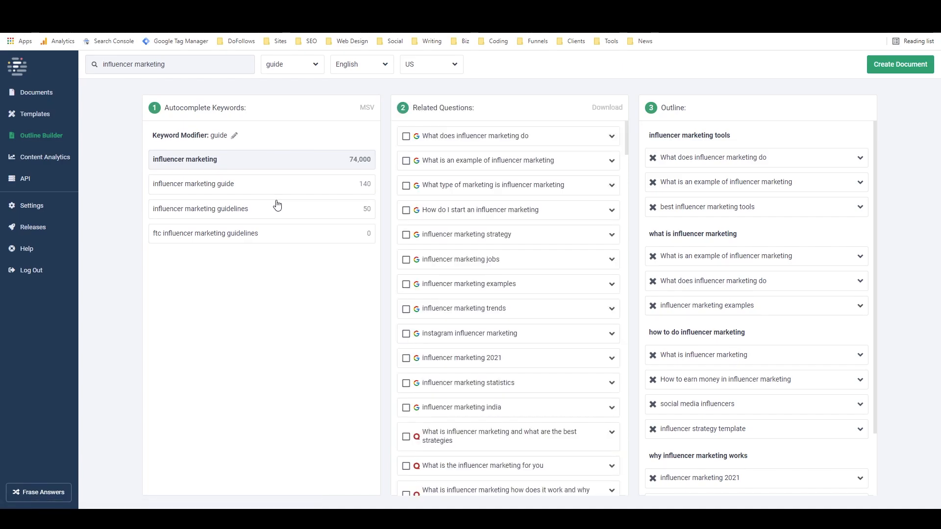
left_click(293, 69)
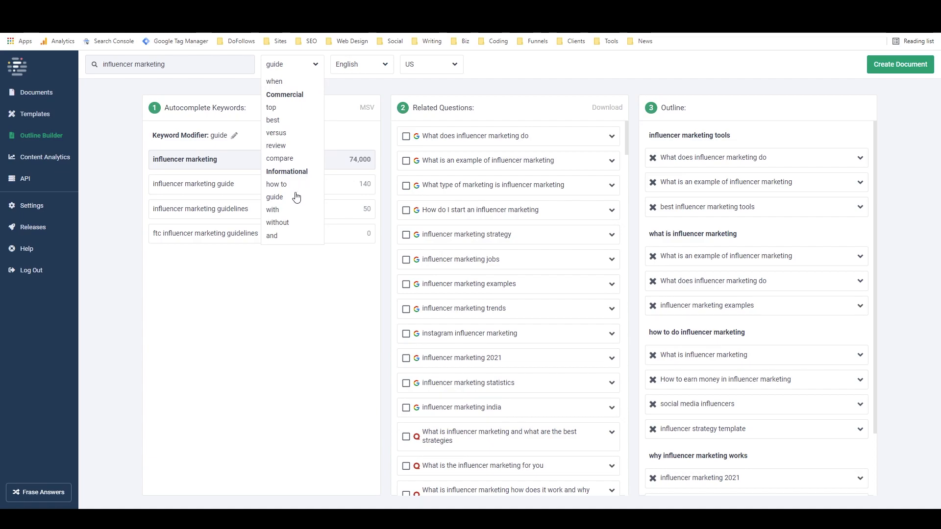
left_click(275, 223)
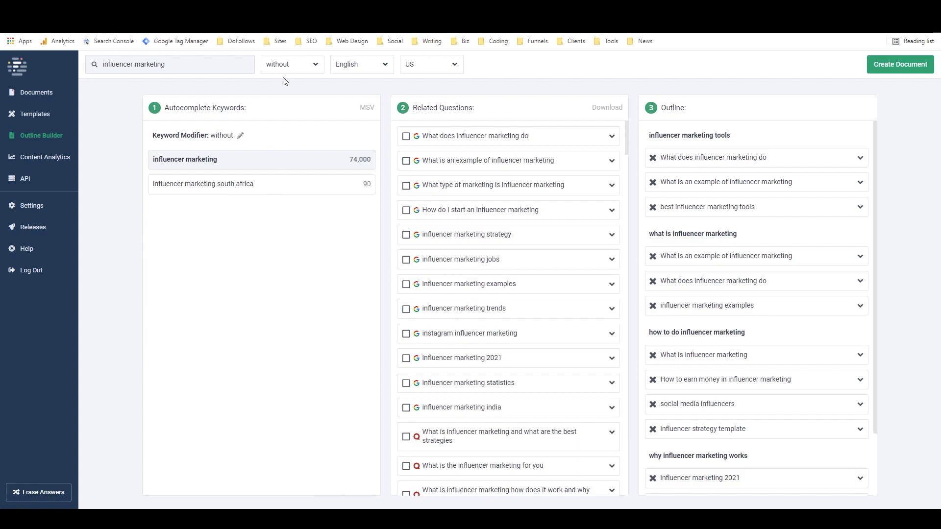
- Set the keyword modifier to "when" and add the first four related questions for "when did influencer marketing start" to the outline
left_click(296, 64)
scroll(293, 122, "up", 2)
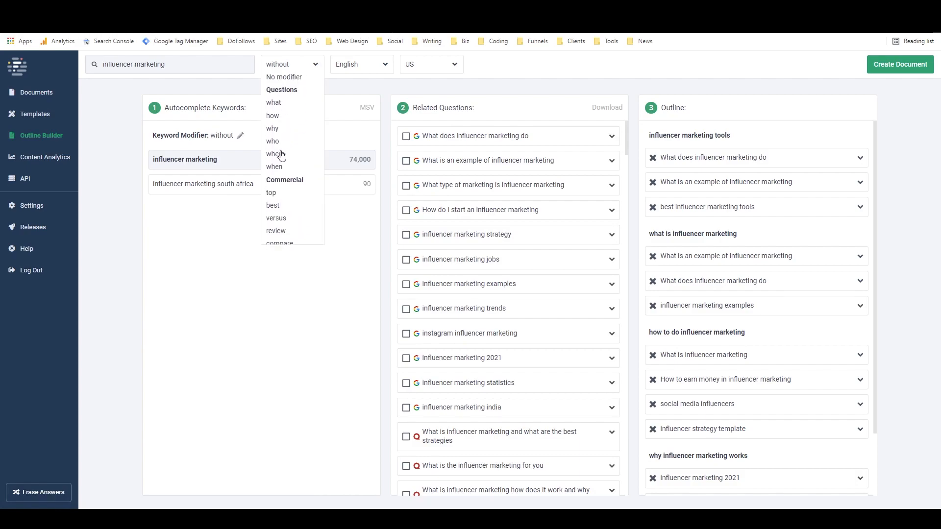
left_click(274, 167)
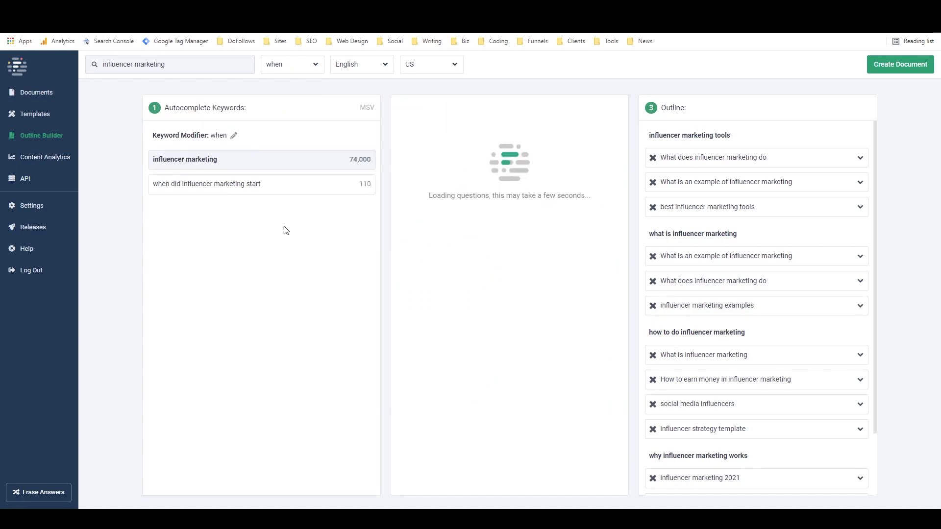
left_click(236, 188)
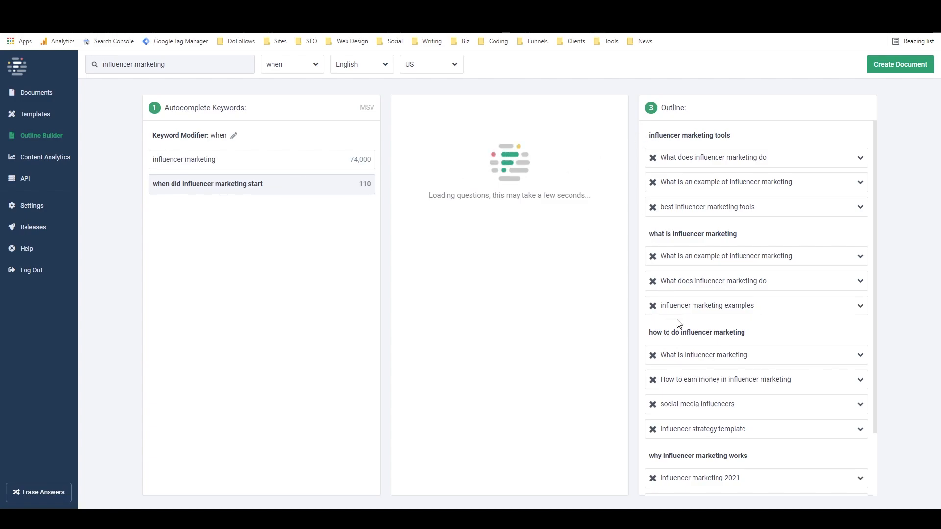
scroll(731, 412, "down", 2)
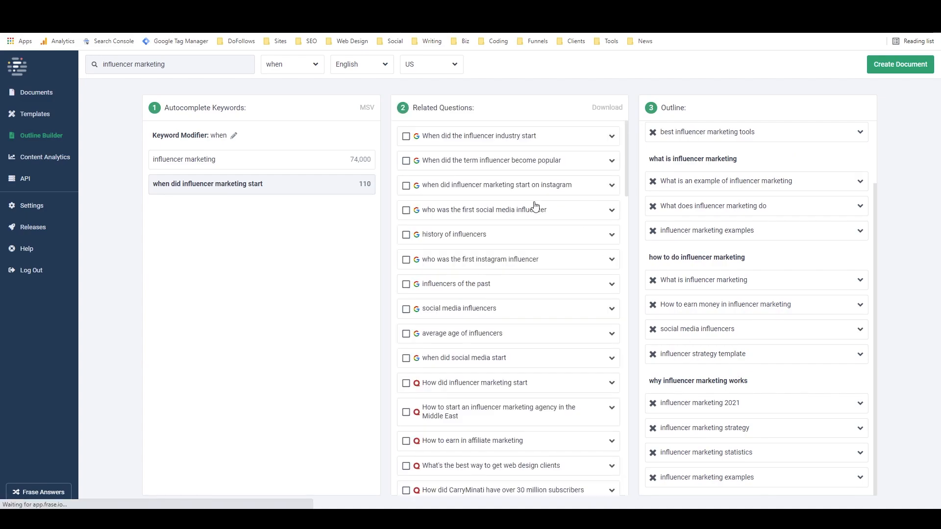
left_click(407, 137)
left_click(406, 161)
left_click(406, 187)
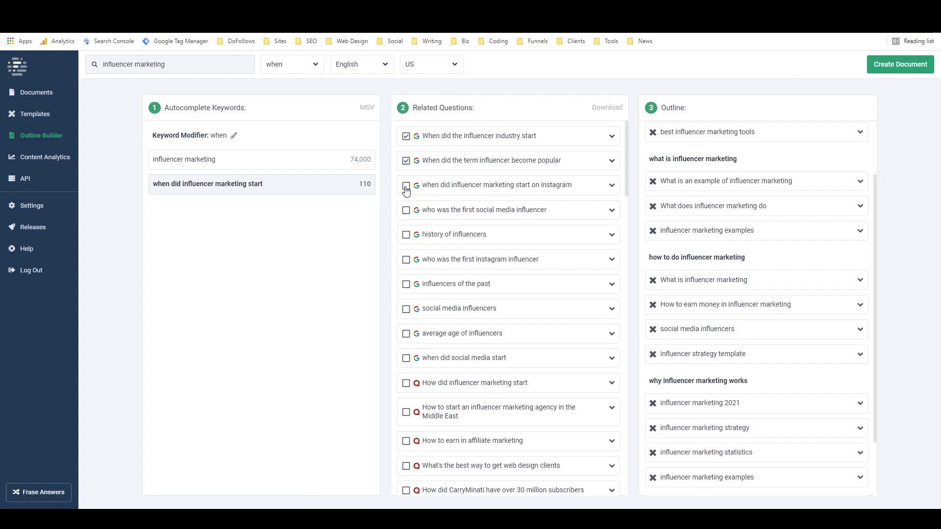
left_click(406, 211)
- Create a document from the outline with the target search query "influencer marketing", saved to the folder AT 2021
scroll(753, 192, "down", 2)
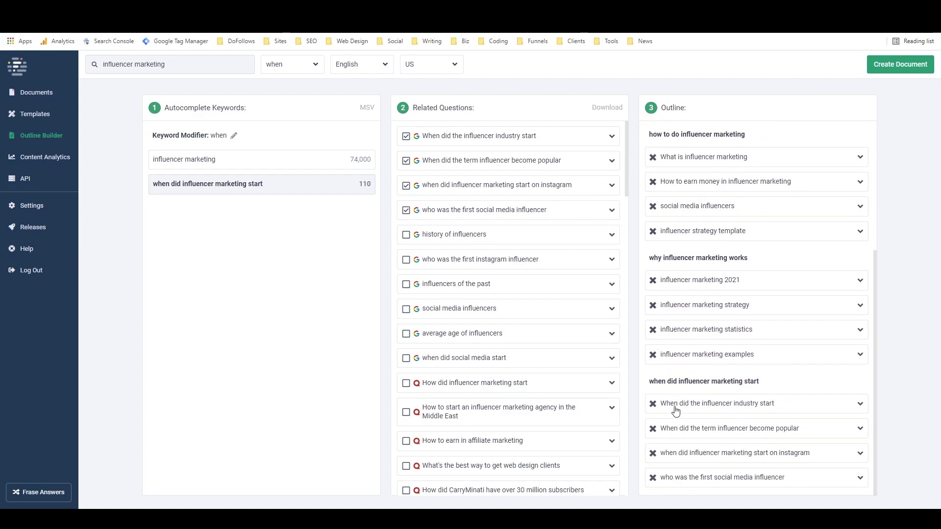
scroll(686, 366, "up", 4)
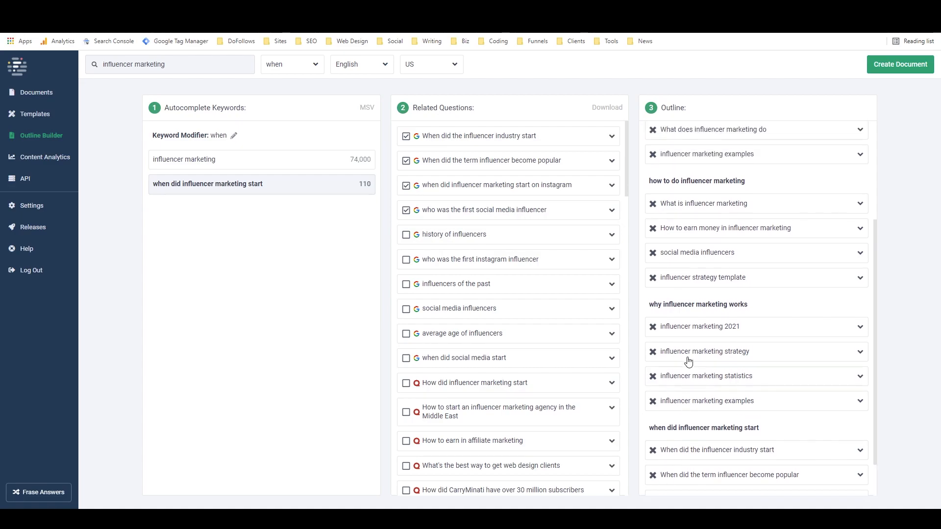
left_click(900, 67)
left_click(664, 200)
scroll(538, 219, "down", 5)
scroll(379, 246, "up", 4)
scroll(378, 246, "up", 1)
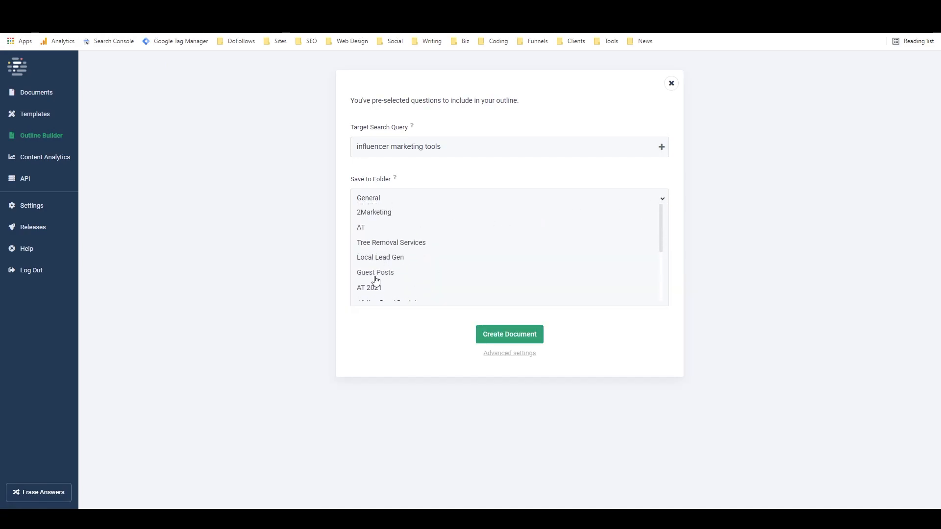
left_click(378, 288)
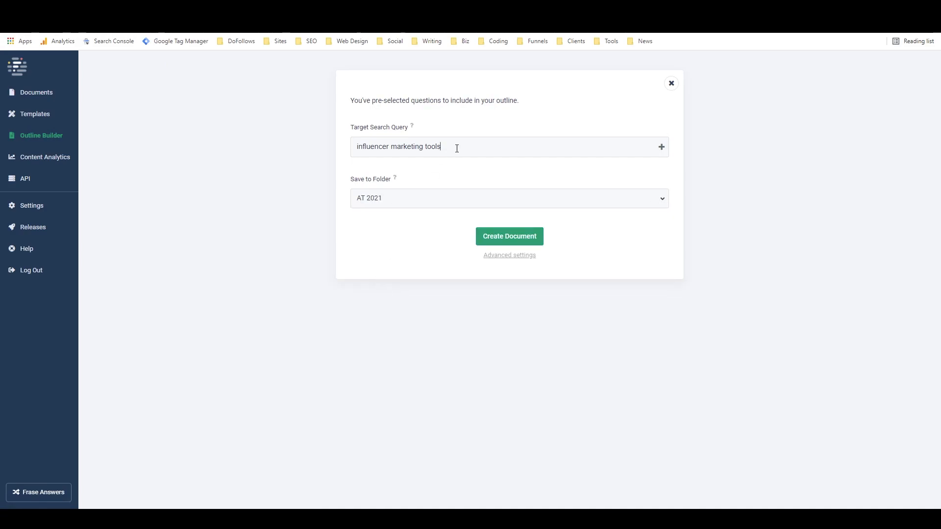
key("ctrl+BackSpace")
left_click(494, 233)
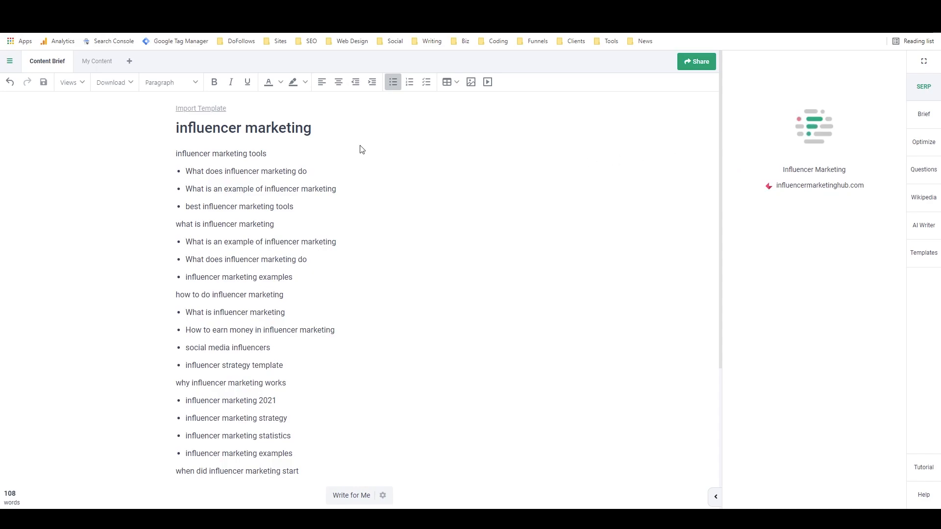
- Search the templates for "step 0" and open the template "Step 0: Keyword to Headline"
left_click(921, 255)
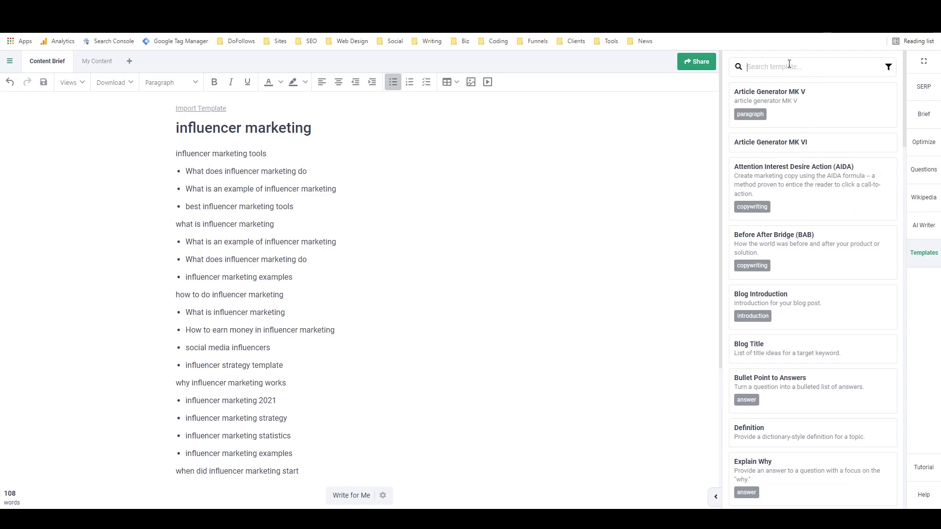
type("st")
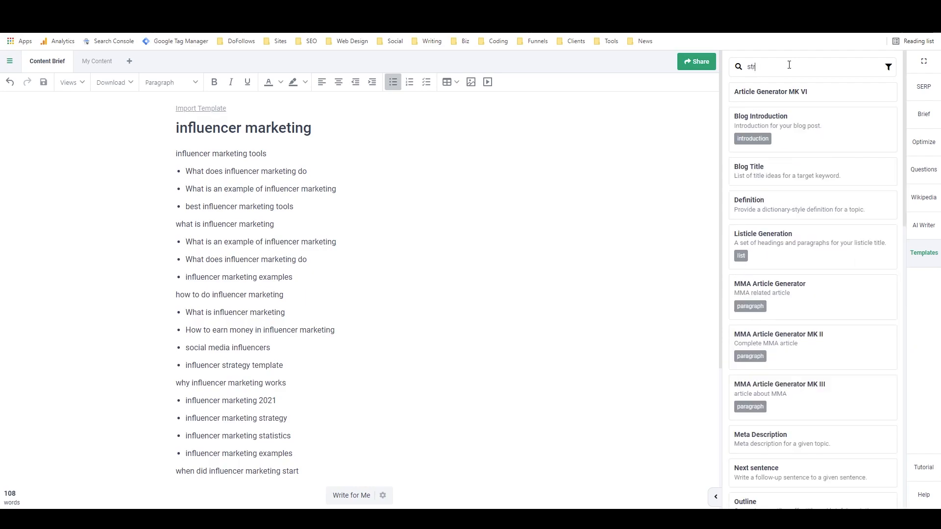
type("ep 0")
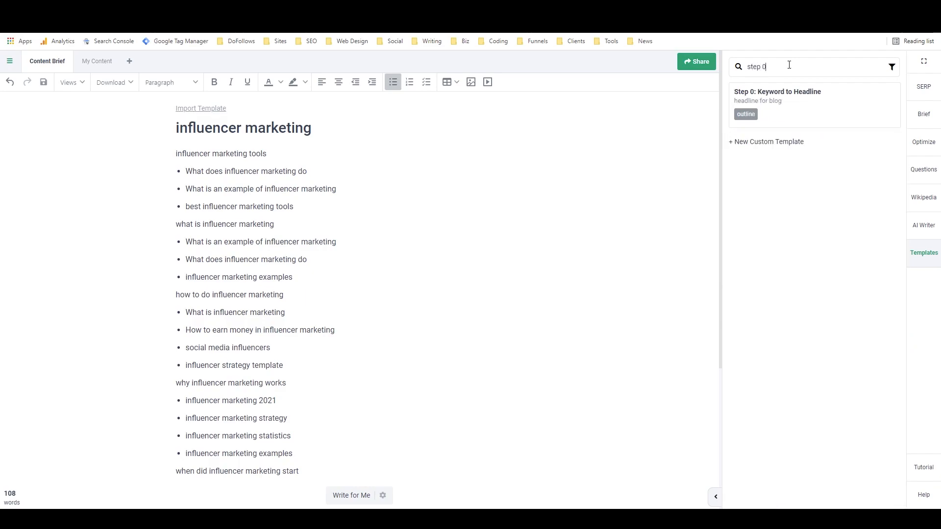
left_click(779, 94)
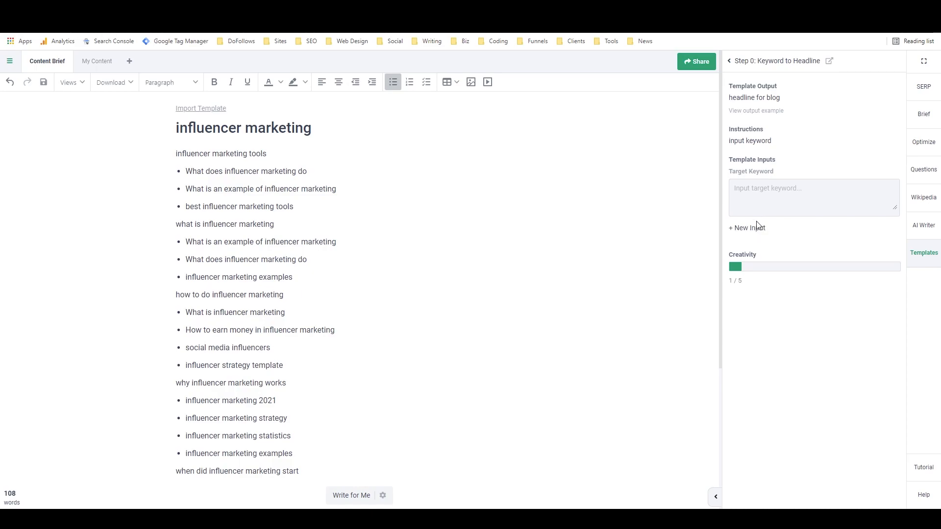
- Add four more target keyword inputs to the template, making five in all
left_click(223, 153)
double_click(223, 154)
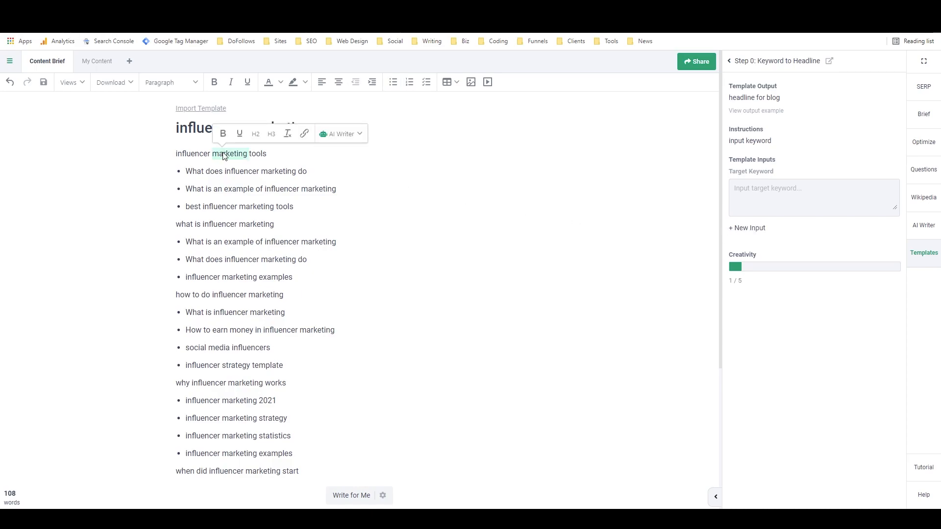
left_click(745, 227)
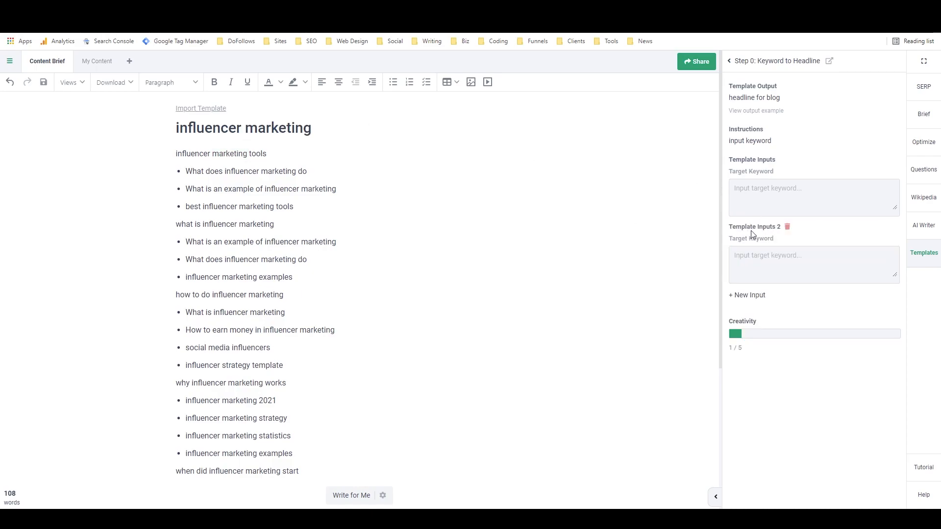
left_click(749, 295)
left_click(747, 364)
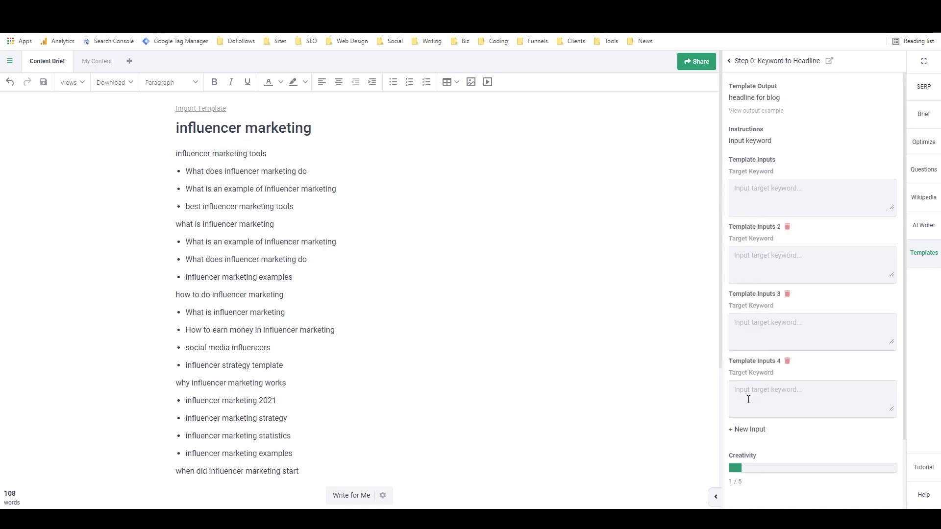
left_click(751, 432)
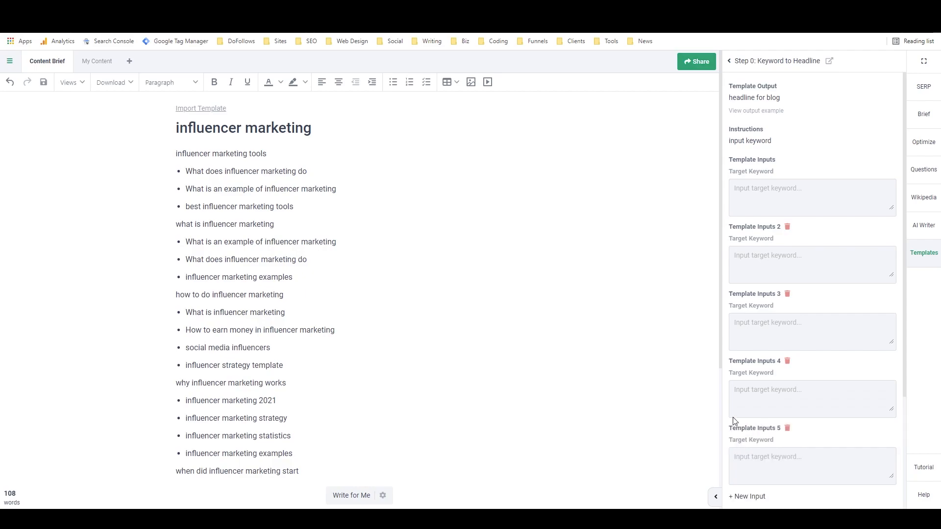
- Copy the outline headings "influencer marketing tools" and "what is influencer marketing" into the first and second target keyword inputs
triple_click(205, 156)
key("ctrl+c")
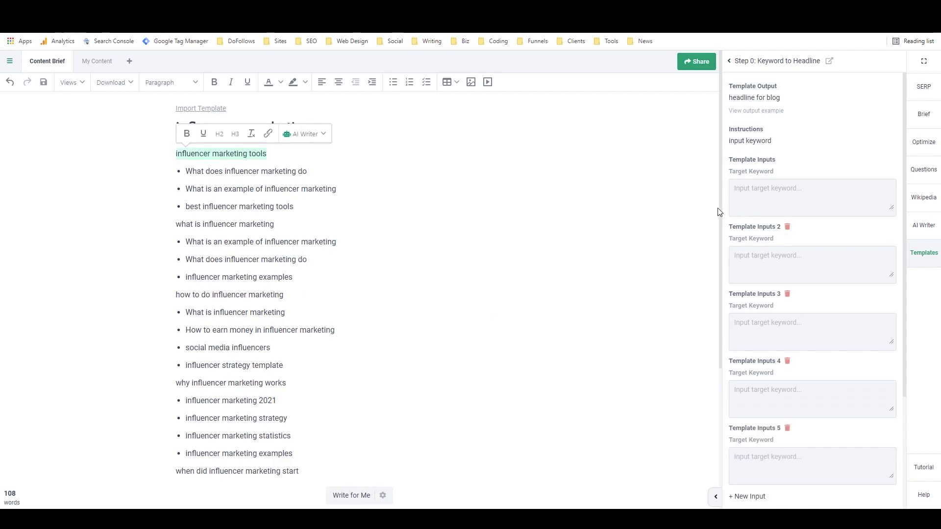
left_click(771, 196)
key("ctrl+v")
triple_click(266, 225)
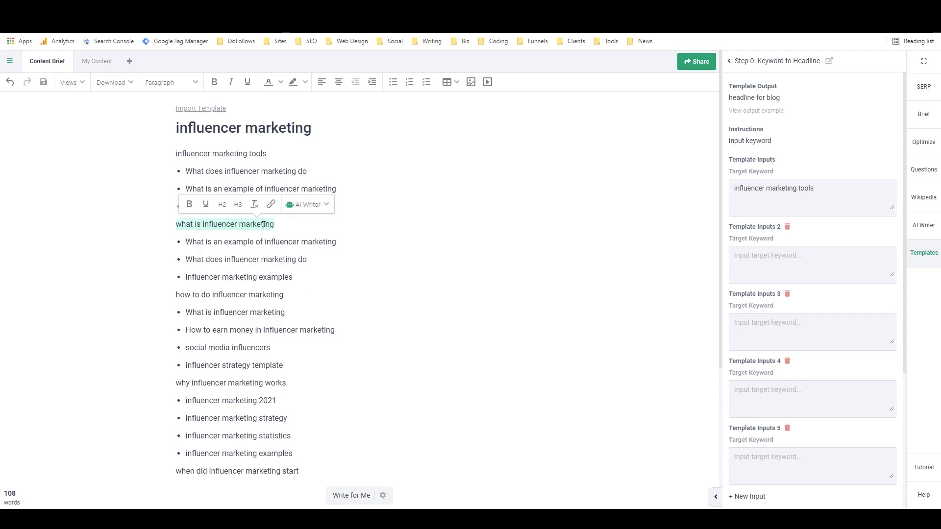
left_click(758, 260)
key("ctrl+v")
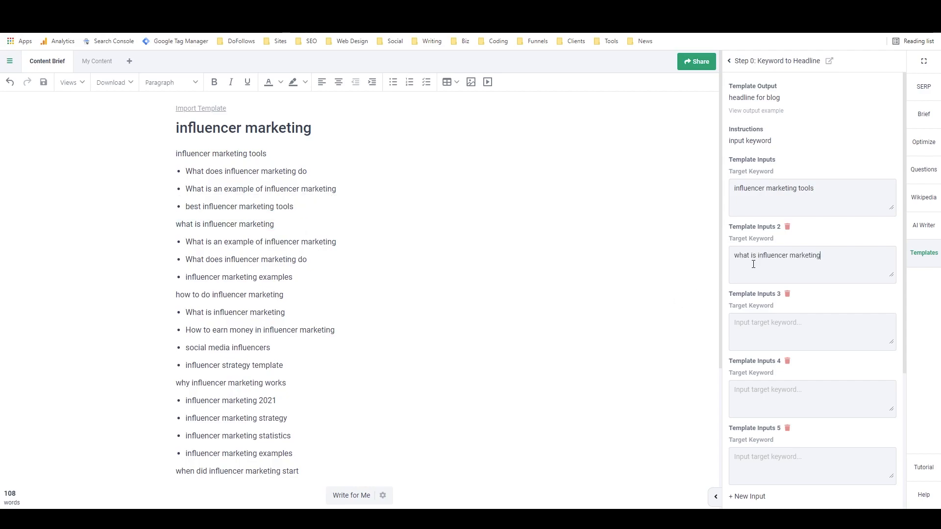
- Copy the headings "how to do influencer marketing" and "why influencer marketing works" into the third and fourth target keyword inputs
triple_click(222, 294)
left_click(782, 323)
key("ctrl+v")
triple_click(269, 386)
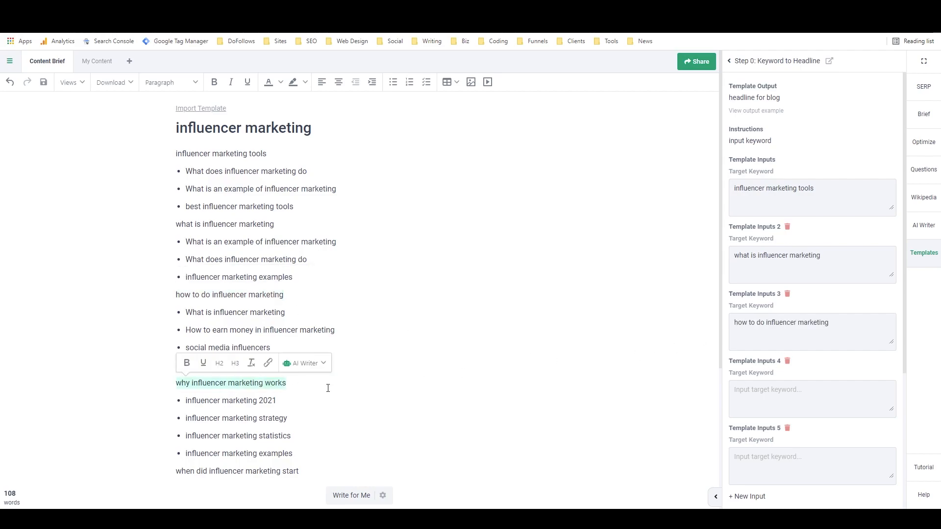
left_click(758, 397)
key("ctrl+v")
- Copy the heading "when did influencer marketing start" into the fifth target keyword input and review all the template inputs
scroll(223, 360, "down", 4)
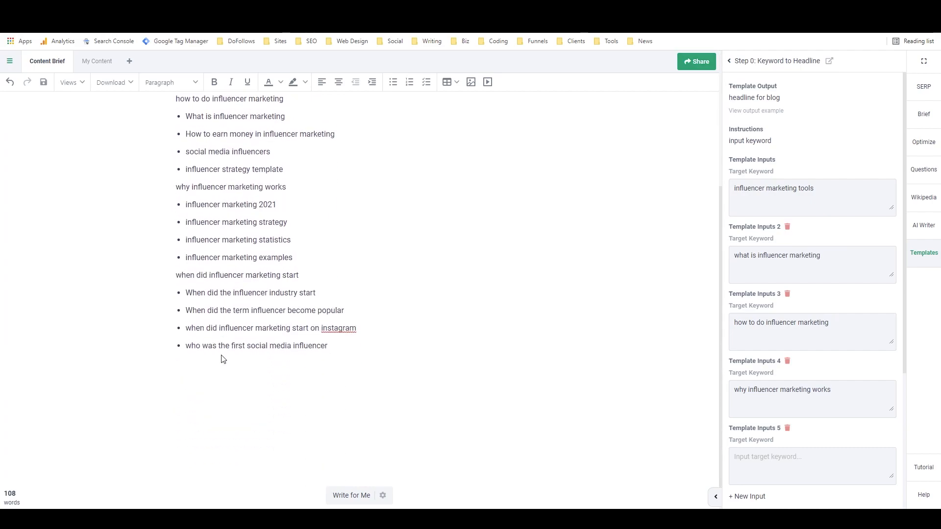
triple_click(230, 275)
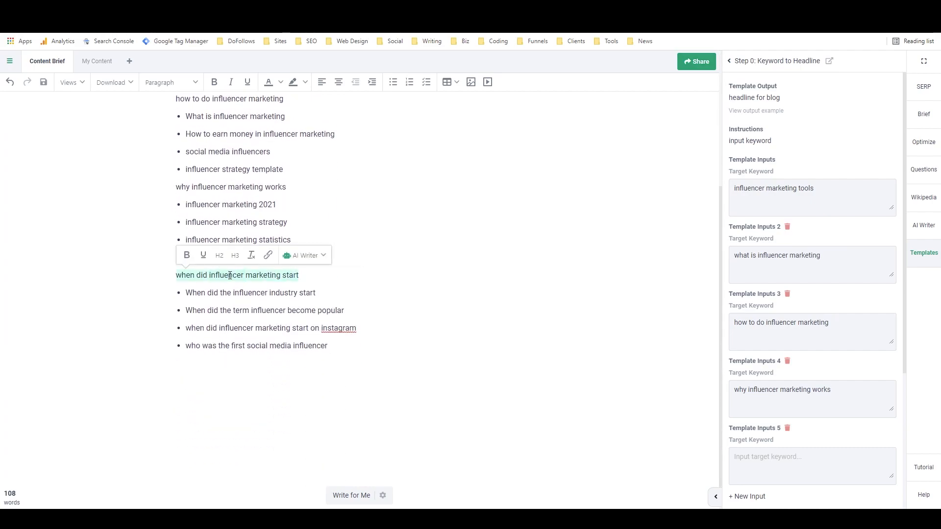
left_click(796, 463)
key("ctrl+v")
scroll(811, 399, "down", 2)
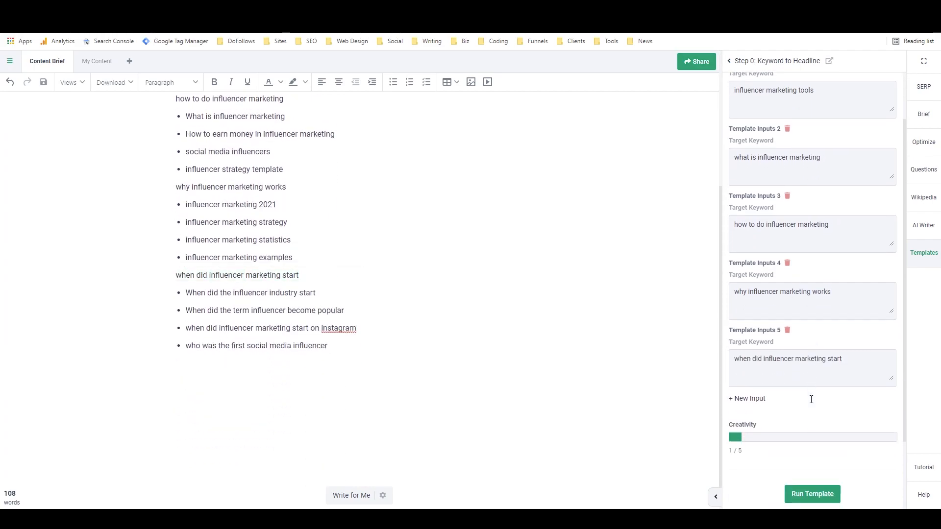
scroll(811, 405, "up", 2)
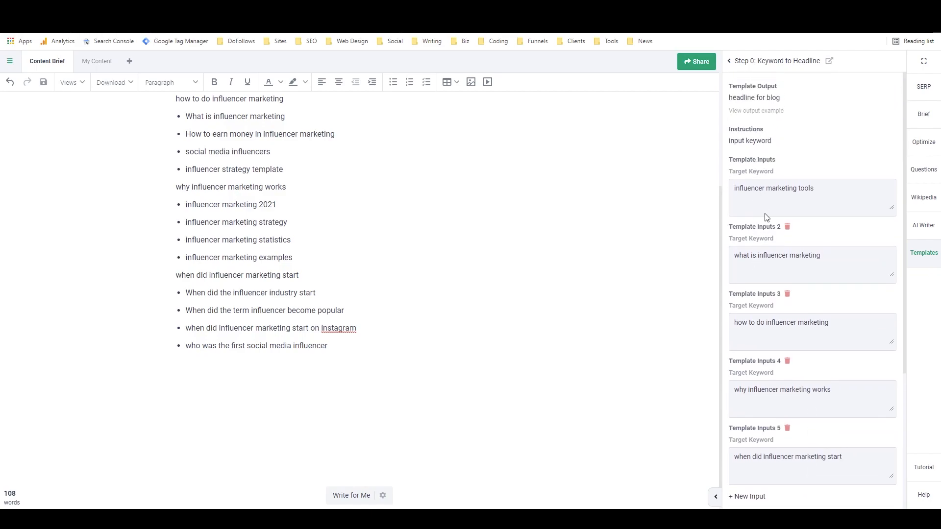
scroll(766, 220, "down", 2)
scroll(757, 168, "up", 2)
- Switch to the My Content version of the document and run the headline template on the five keywords
left_click(104, 65)
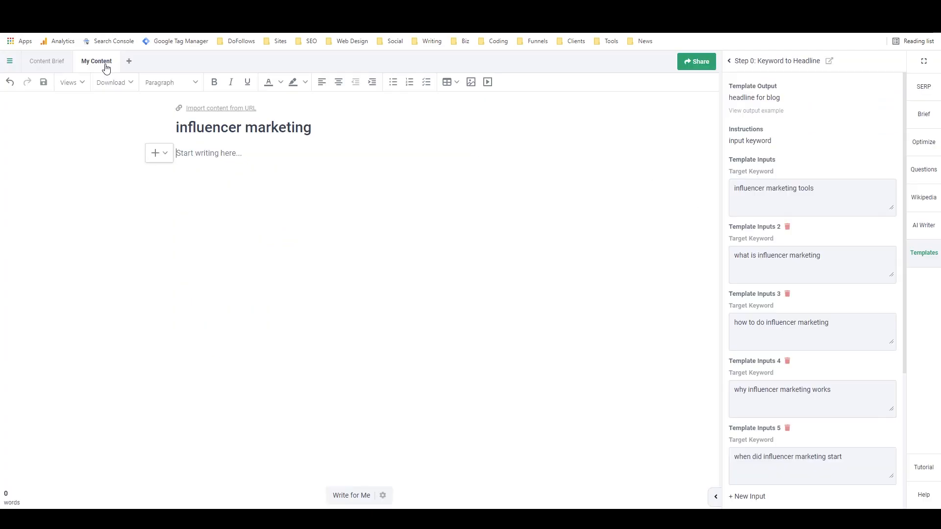
scroll(789, 299, "down", 4)
left_click(806, 399)
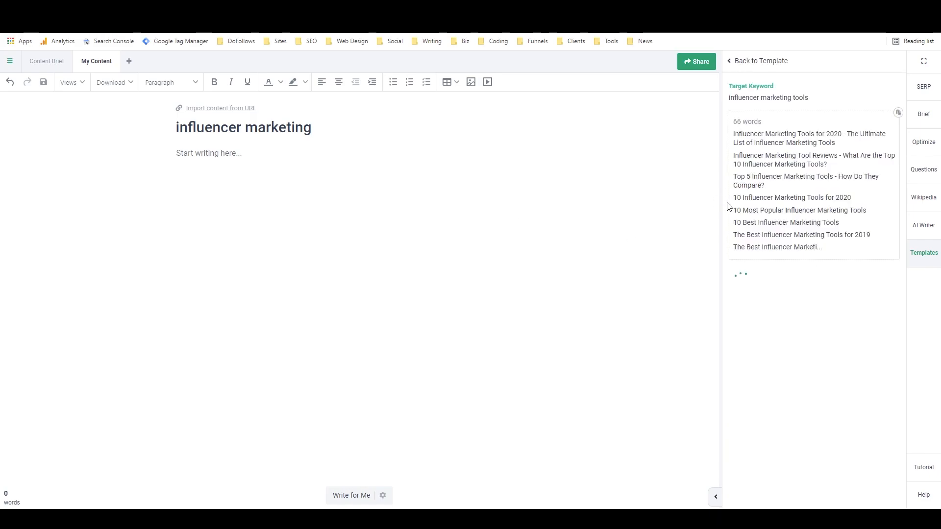
- Insert the generated headlines "The Best Influencer Marketing Tools for 2019" and "Top 5 Influencer Marketing Tools - How Do They Compare?" into the document body
left_click(214, 156)
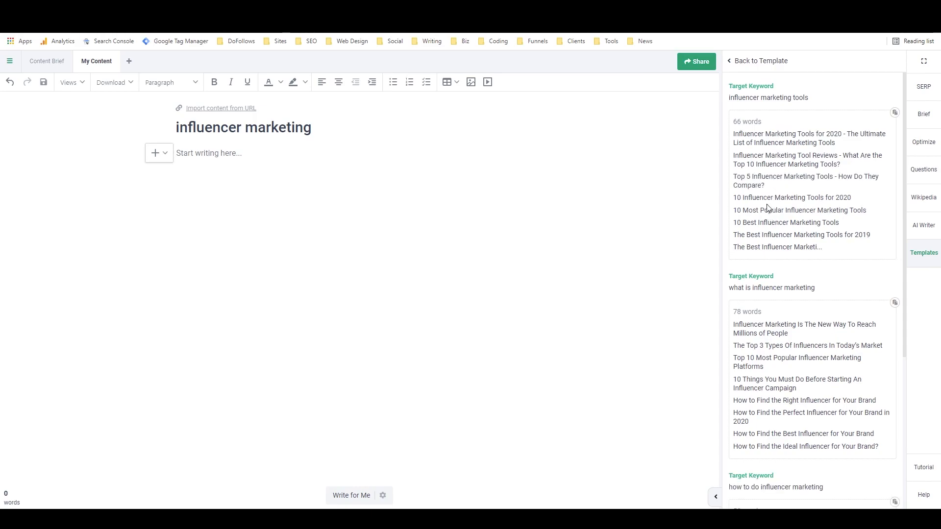
left_click(779, 239)
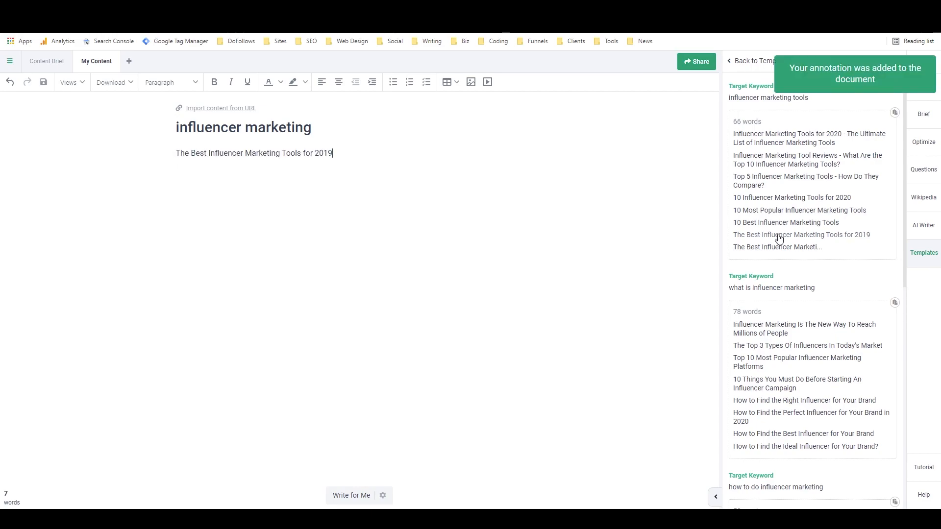
left_click(790, 178)
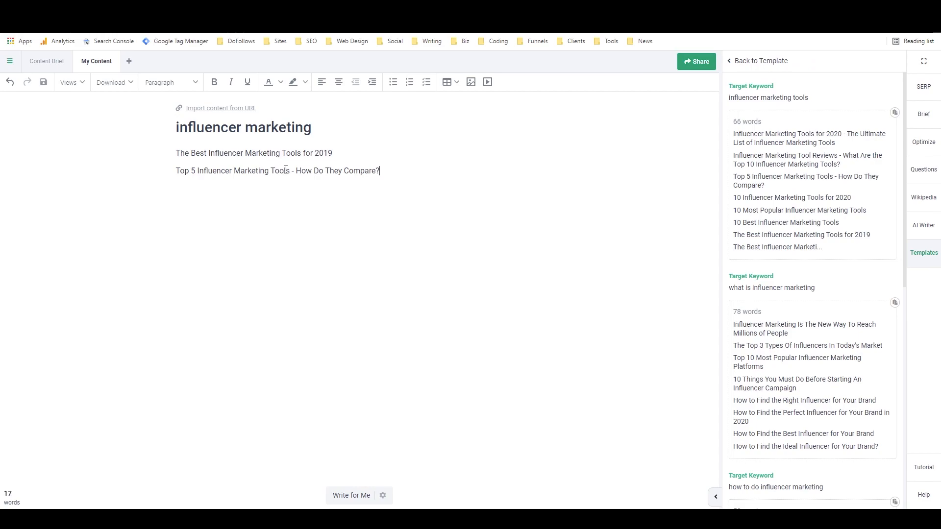
- Merge the two inserted headlines into "Best Influencer Marketing Tools 2022 - How Do They Compare?"
left_click_drag(296, 174, 302, 153)
type("of 2022")
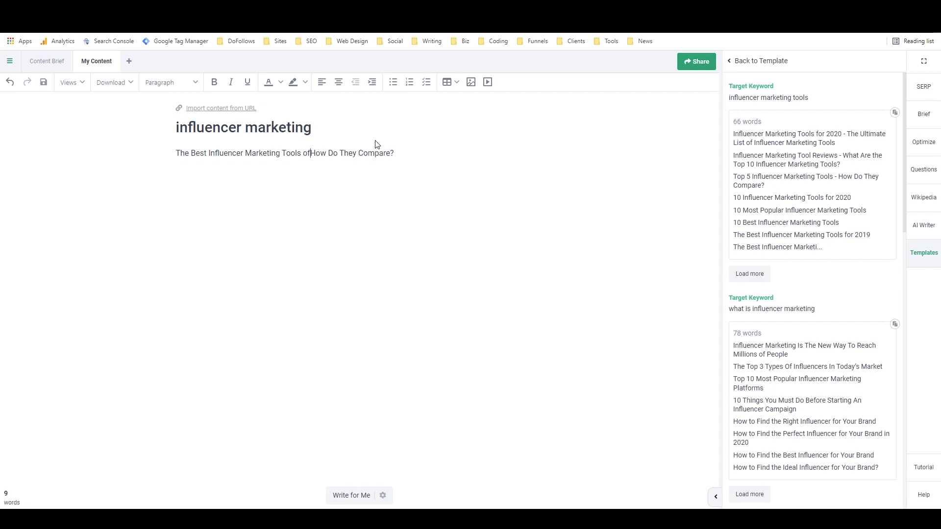
type(" -")
left_click_drag(191, 153, 176, 153)
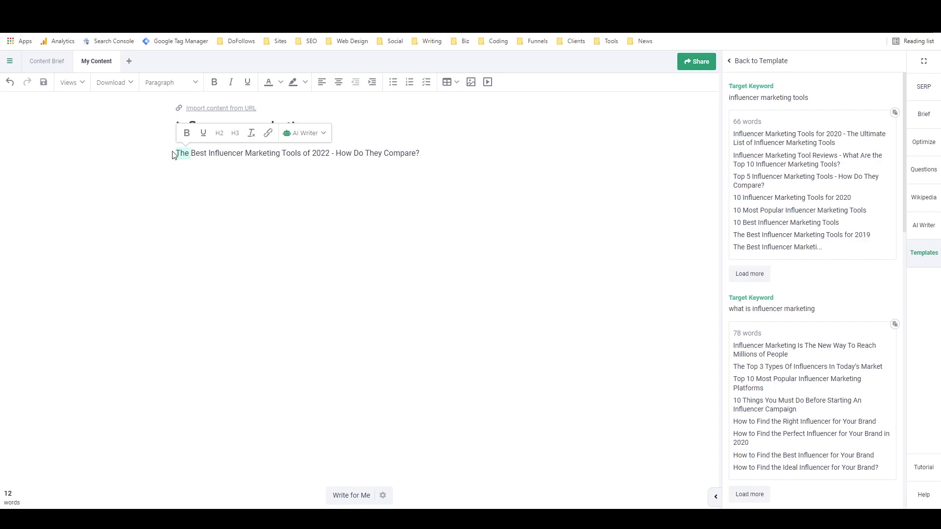
key("BackSpace")
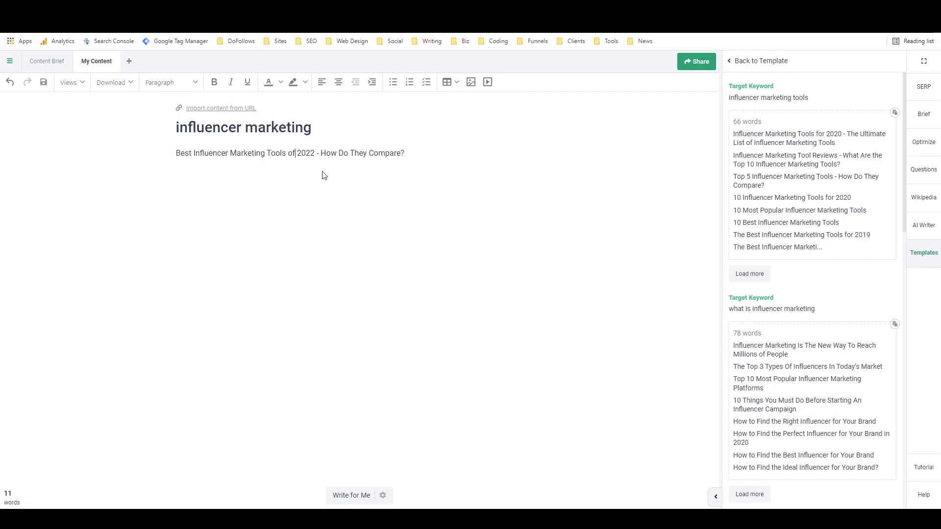
key("BackSpace")
key("BackSpace")
key("BackSpace")
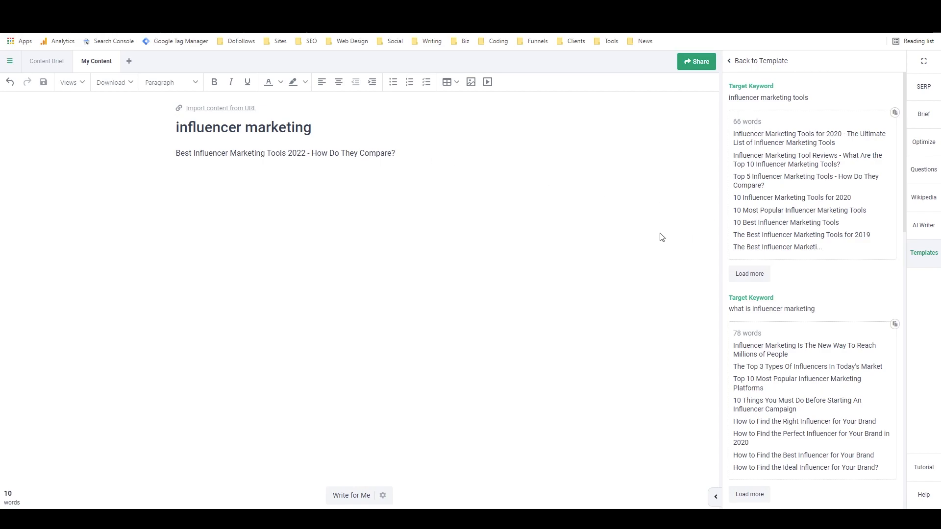
- Add blank lines below the headline and load more headline suggestions for "what is influencer marketing"
left_click(533, 222)
key("Return")
key("Return")
scroll(789, 270, "down", 1)
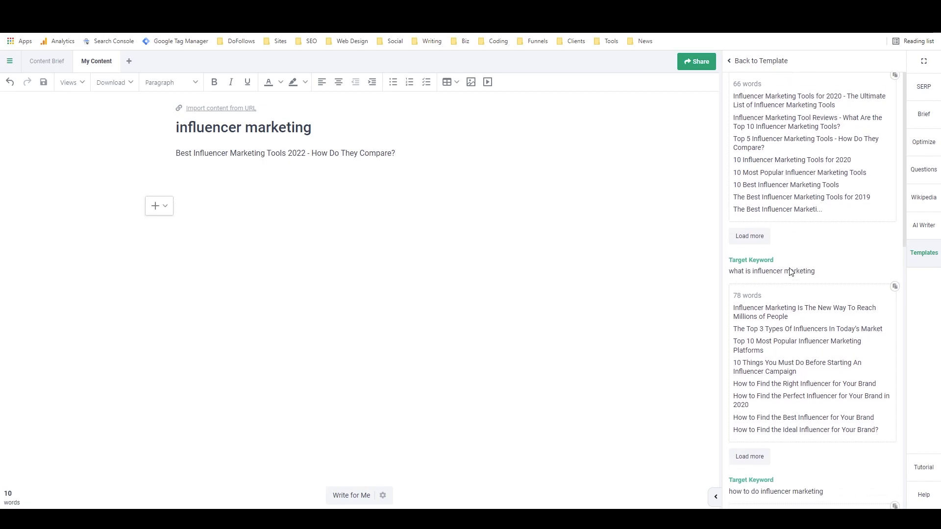
scroll(789, 268, "down", 2)
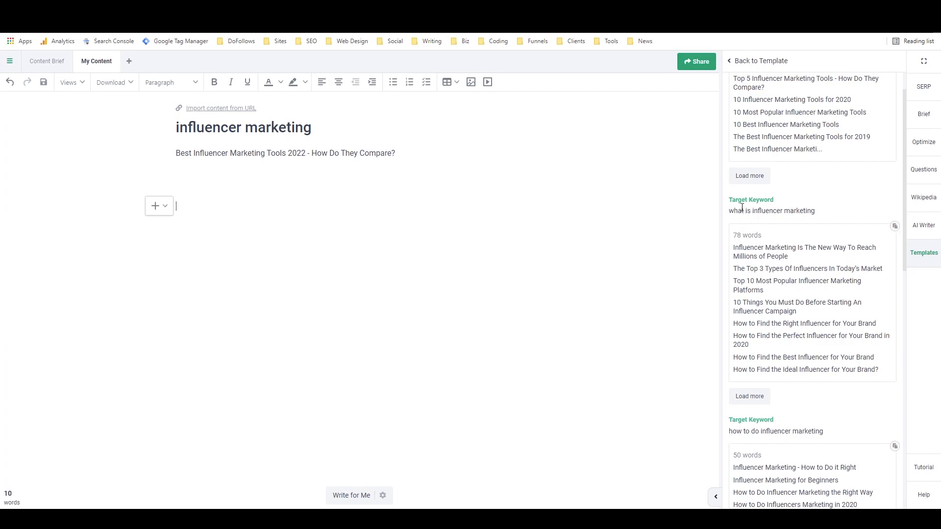
scroll(742, 208, "down", 1)
left_click(749, 347)
- Insert the suggested headline "Influencer Marketing - What it is, How it Works & How to Do It Right" below the first one
scroll(776, 245, "down", 3)
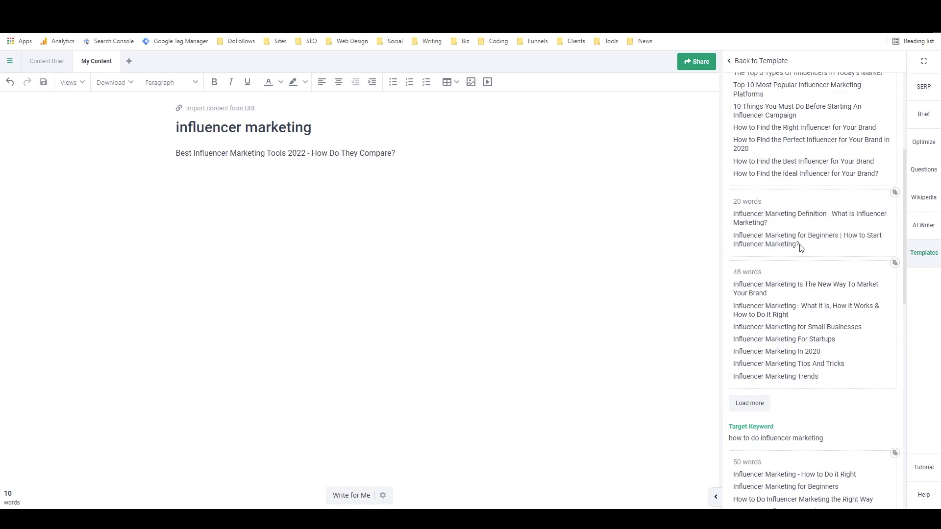
scroll(805, 247, "down", 1)
scroll(806, 249, "up", 1)
scroll(784, 308, "up", 1)
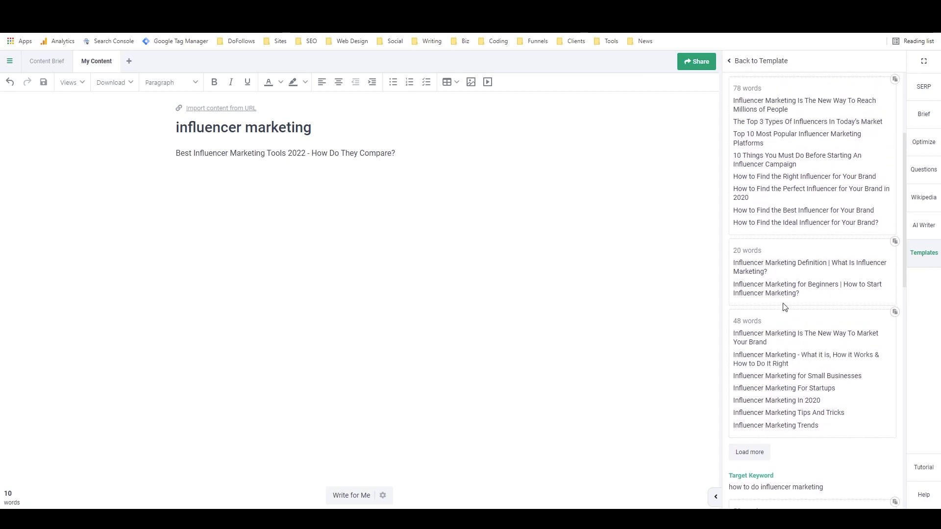
scroll(784, 308, "down", 1)
left_click(779, 314)
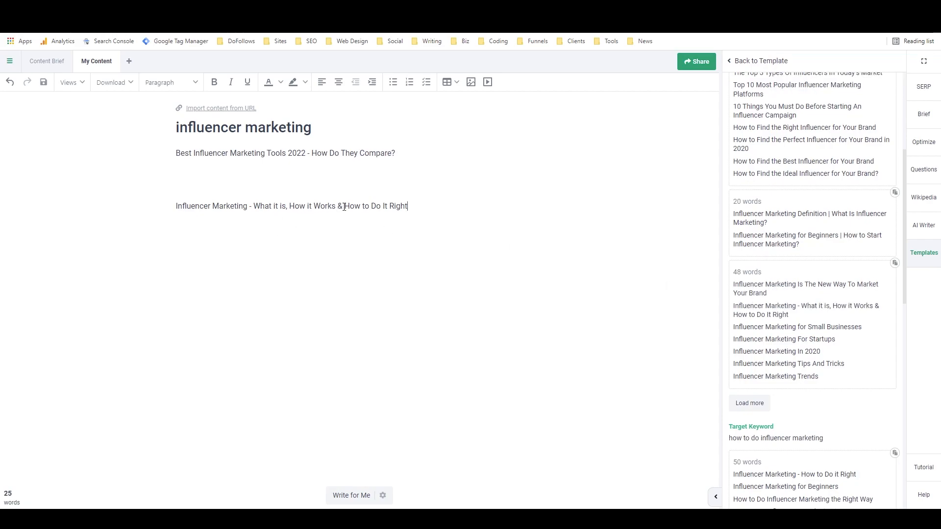
- Shorten the second headline to "Influencer Marketing - What it is and How to Do it Right" and add blank lines below it
key("BackSpace")
key("BackSpace")
type("and")
left_click_drag(287, 207, 440, 208)
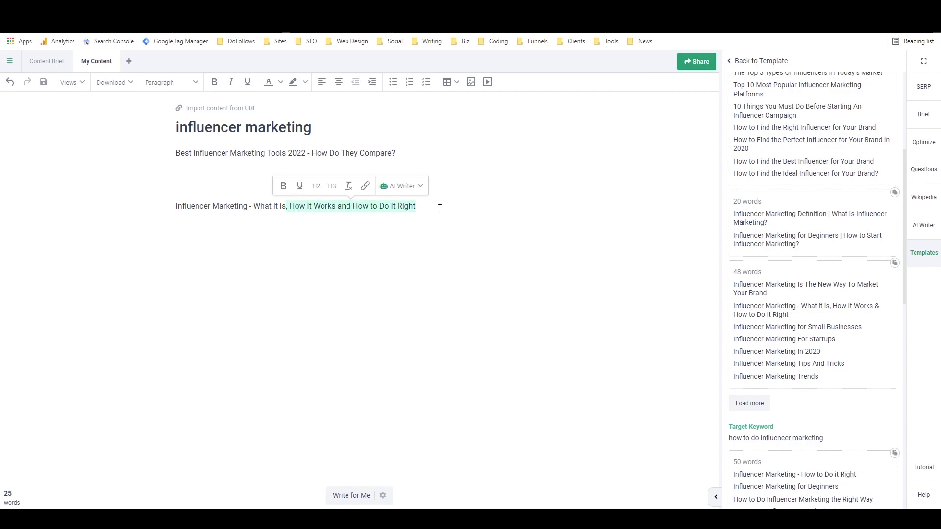
type("and How to Do it Right")
key("Return")
key("Return")
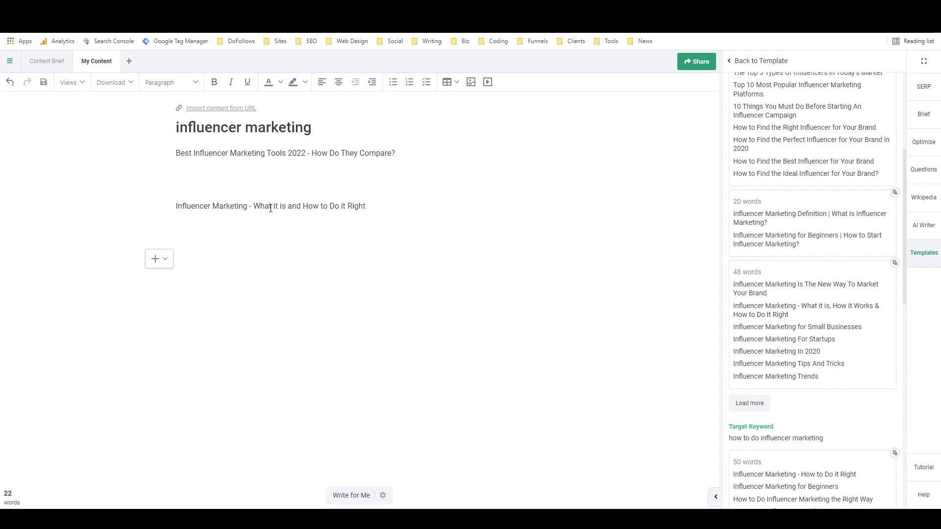
- Reword the second headline as "What is Influencer Marketing and How to Do it Right" and make room below it for another headline
left_click_drag(285, 206, 176, 207)
type("What is Influencer Marketing")
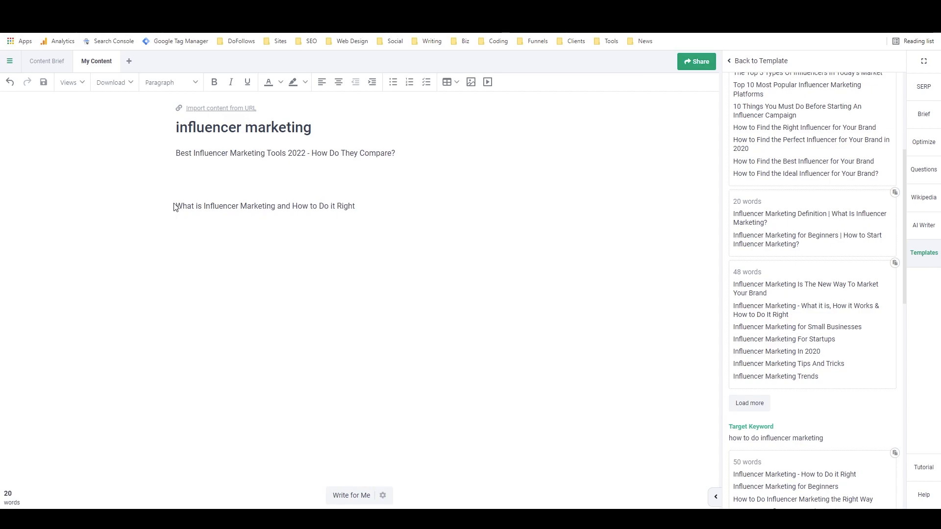
left_click(447, 216)
key("Return")
- Insert the suggested headline "Influencer Marketing for Beginners", append "in 2022" to it, and add blank lines below
scroll(845, 265, "down", 4)
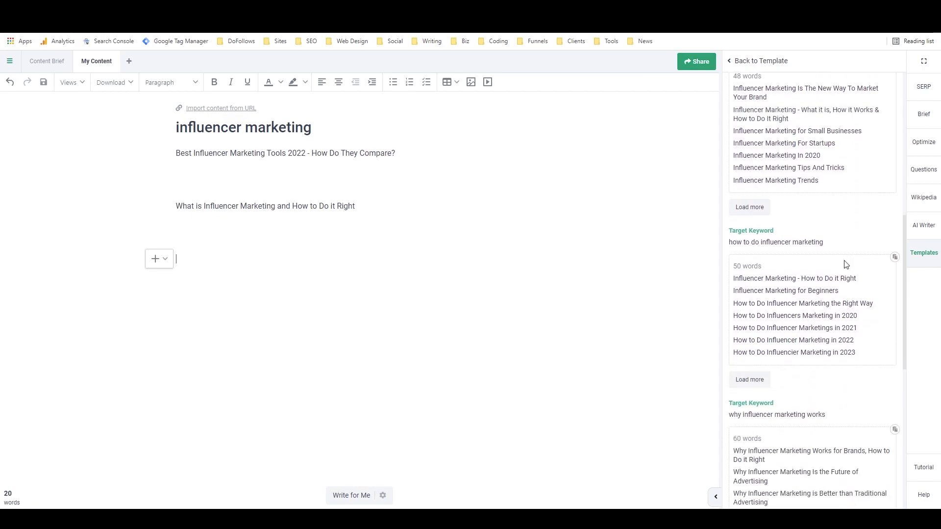
scroll(848, 268, "up", 6)
scroll(855, 272, "down", 3)
scroll(853, 272, "down", 4)
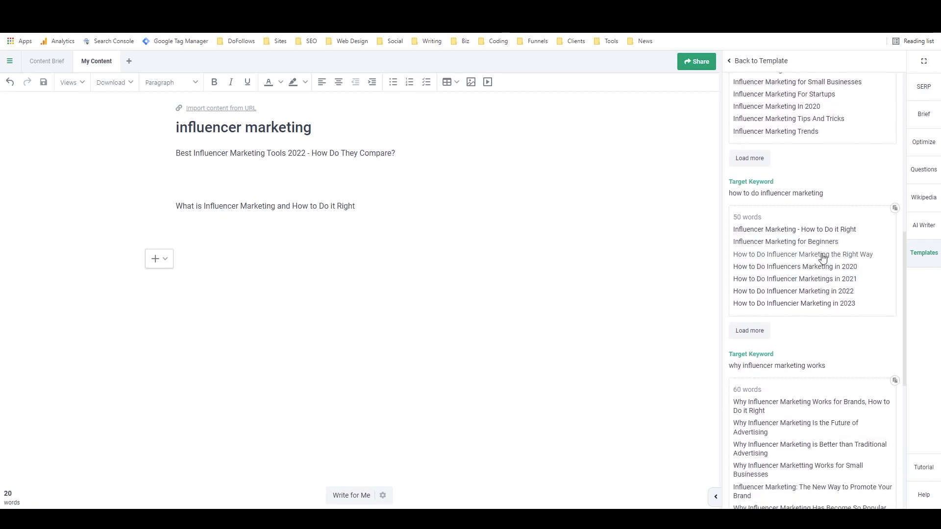
left_click(815, 242)
type("in 2022")
key("Return")
key("Return")
- Insert the suggested headline "Why Influencer Marketing Works for Small Businesses", correct the spelling of "Marketing", and add blank lines below
scroll(789, 251, "down", 1)
scroll(791, 253, "down", 3)
scroll(794, 270, "down", 4)
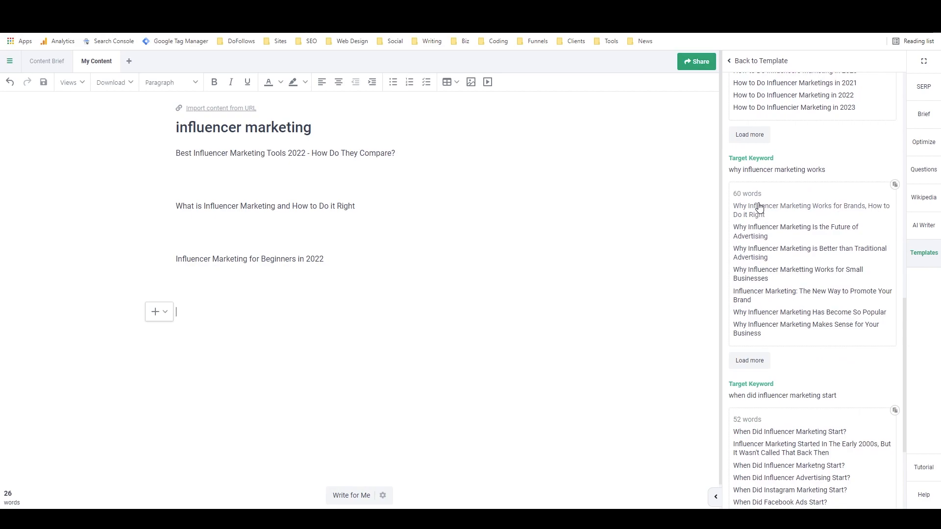
left_click(754, 273)
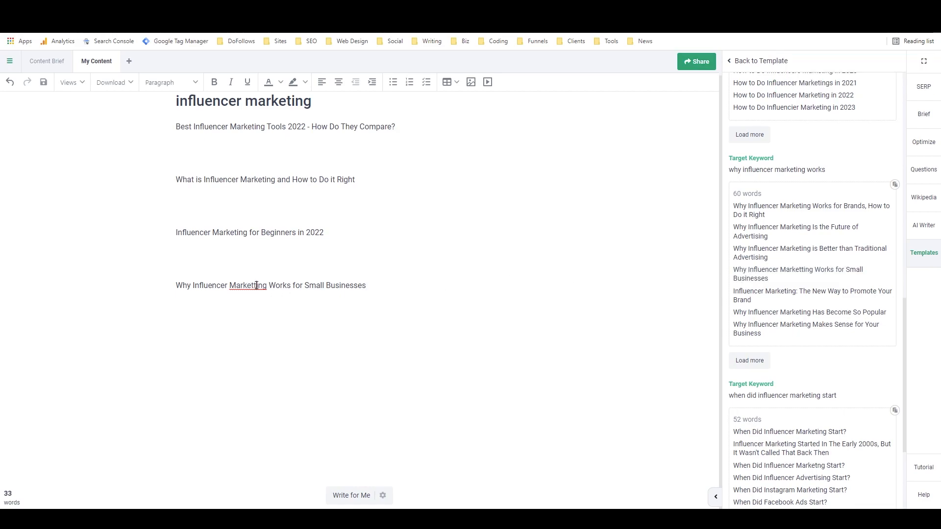
left_click(288, 297)
key("Return")
key("Return")
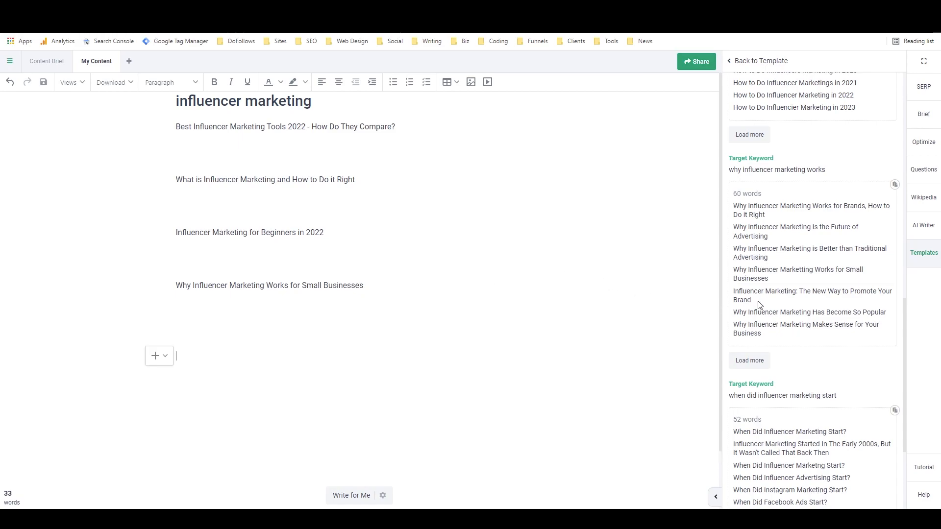
- Load more "when did influencer marketing start" suggestions and add the headline "When Did Influencer Marketing Start? History and Timeline"
scroll(764, 301, "down", 3)
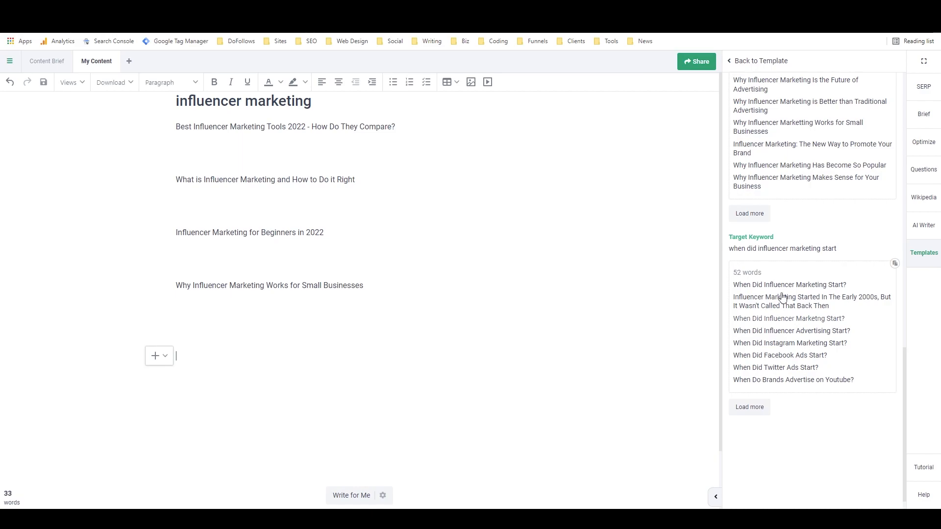
left_click(752, 407)
left_click(765, 286)
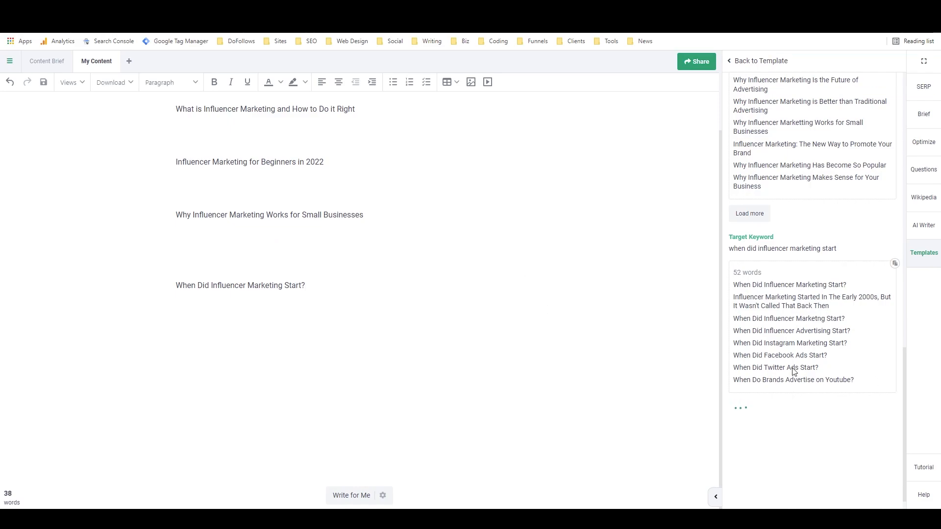
scroll(788, 384, "down", 2)
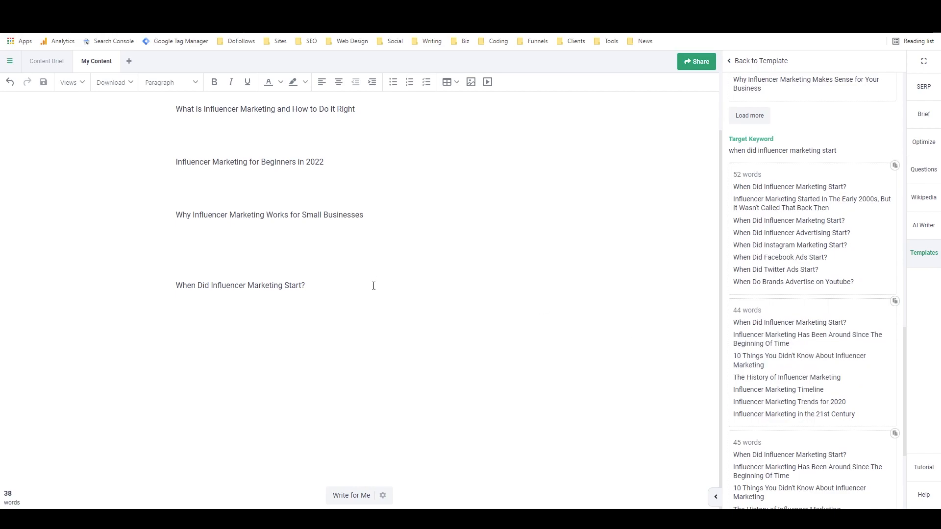
type("History and Timeline")
- Leave the Keyword to Headline template, search the templates for "MK VI", and open Article Generator MK VI
scroll(390, 218, "up", 2)
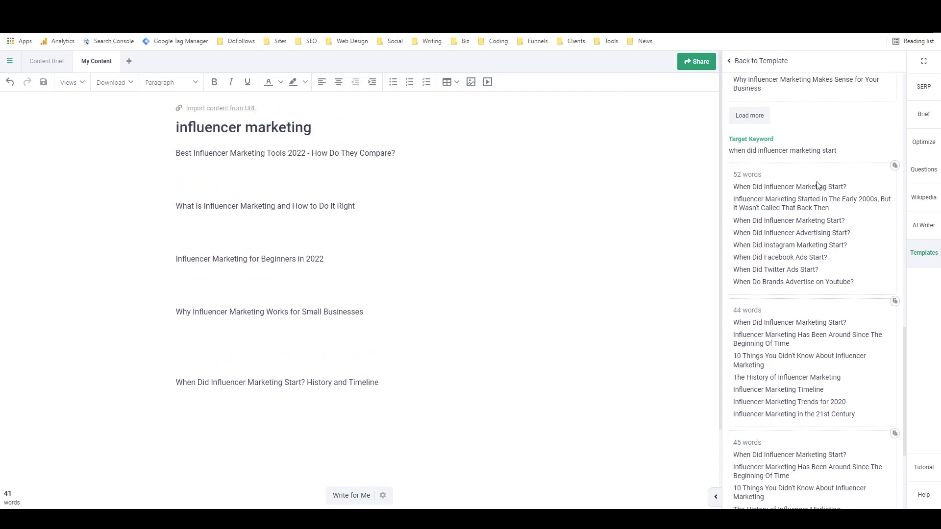
scroll(813, 185, "up", 3)
scroll(772, 191, "up", 4)
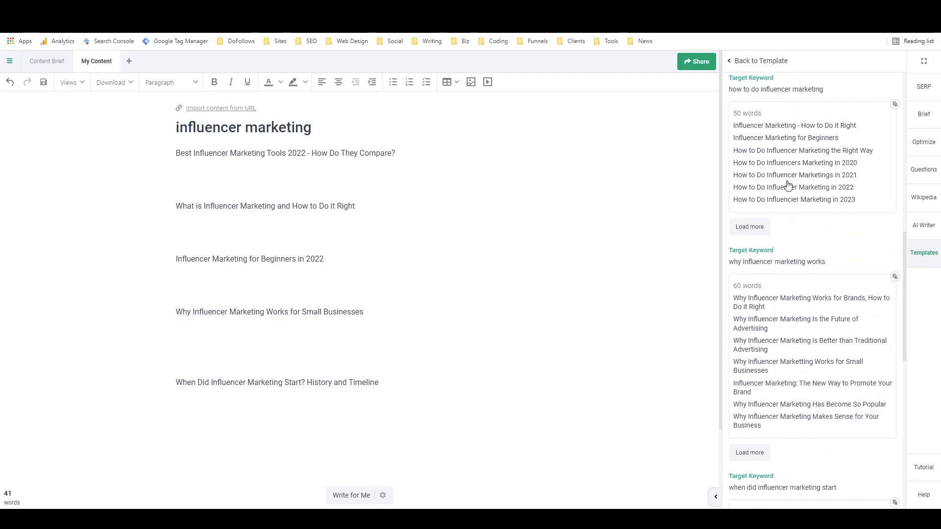
scroll(794, 183, "up", 4)
left_click(739, 61)
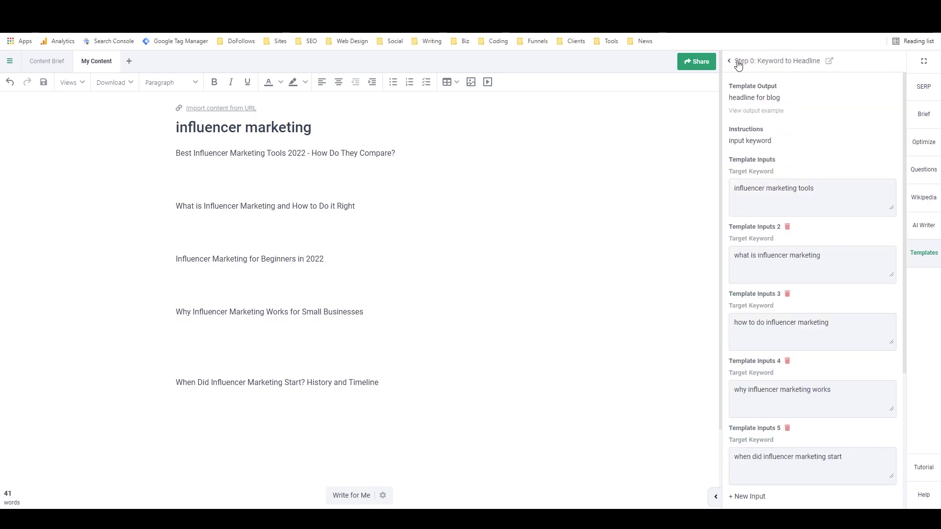
left_click(739, 62)
triple_click(786, 67)
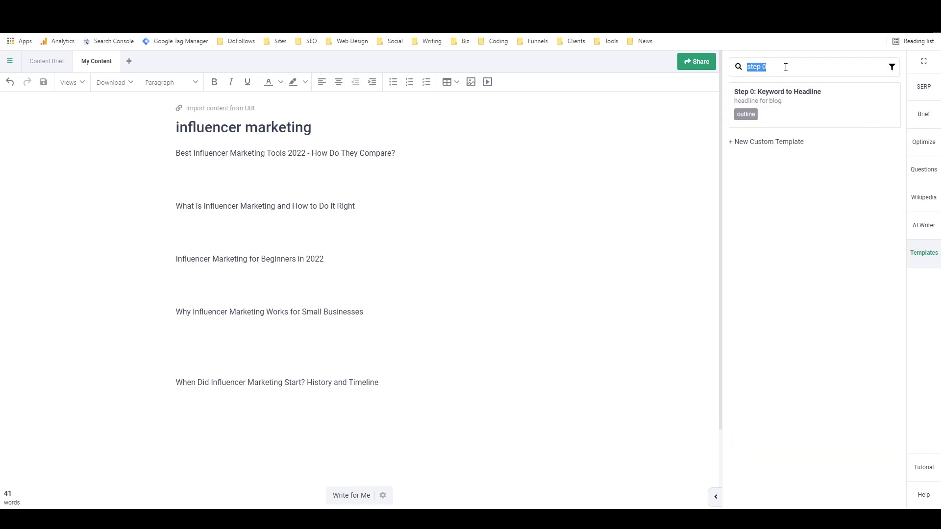
type("MK VI")
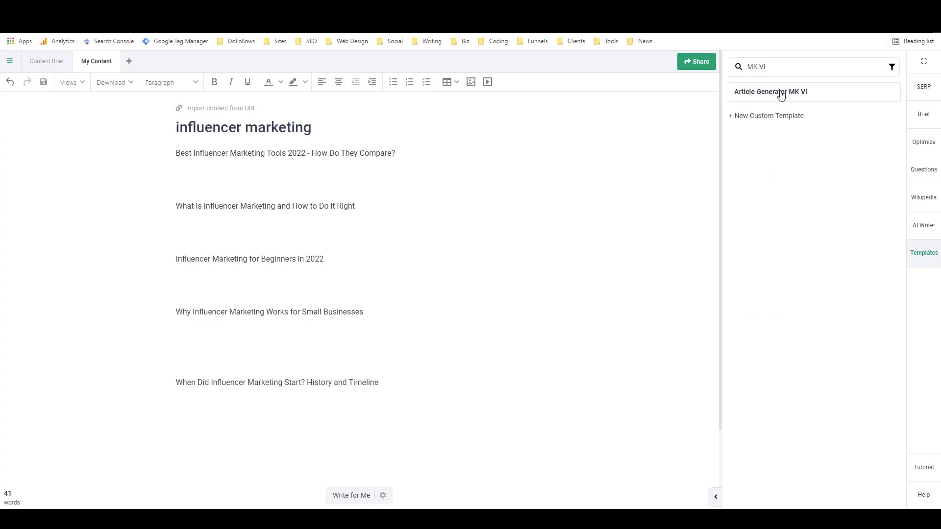
left_click(781, 96)
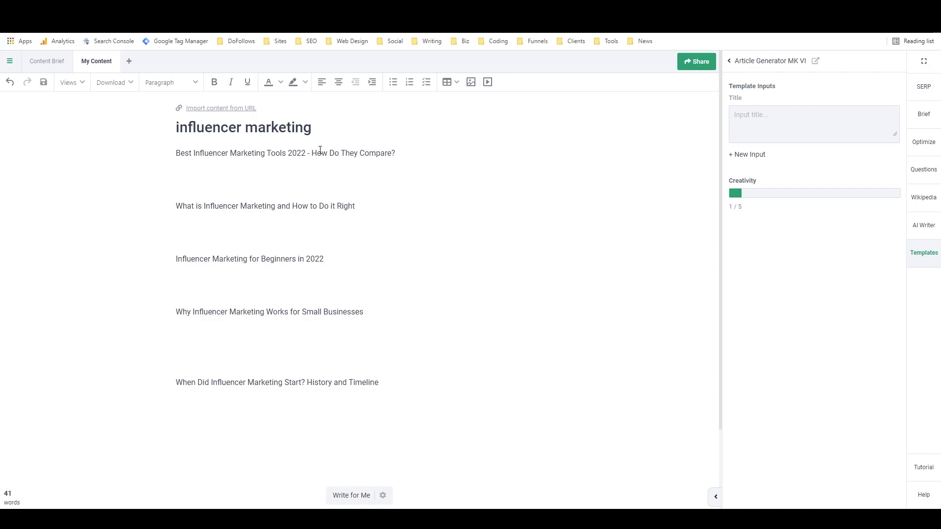
- Add four more title inputs to the Article Generator MK VI template, making five in all
left_click(757, 156)
left_click(763, 223)
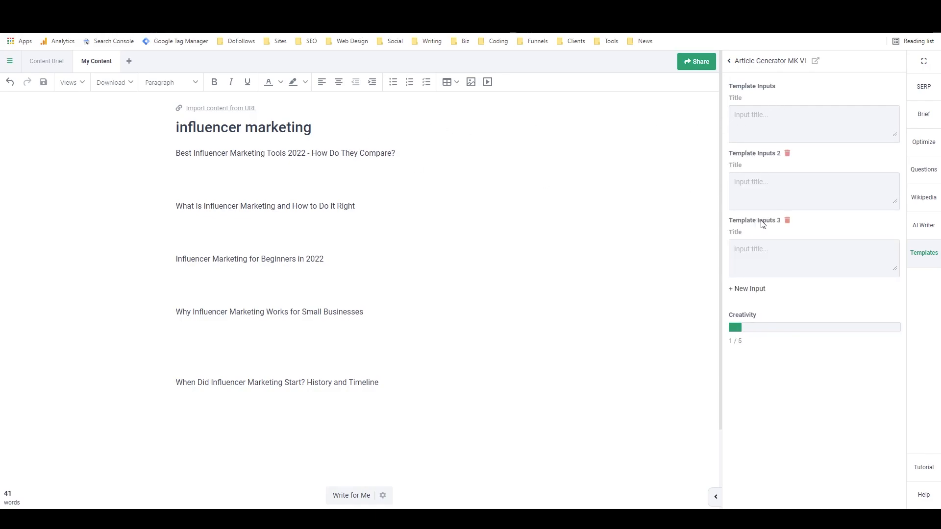
left_click(750, 290)
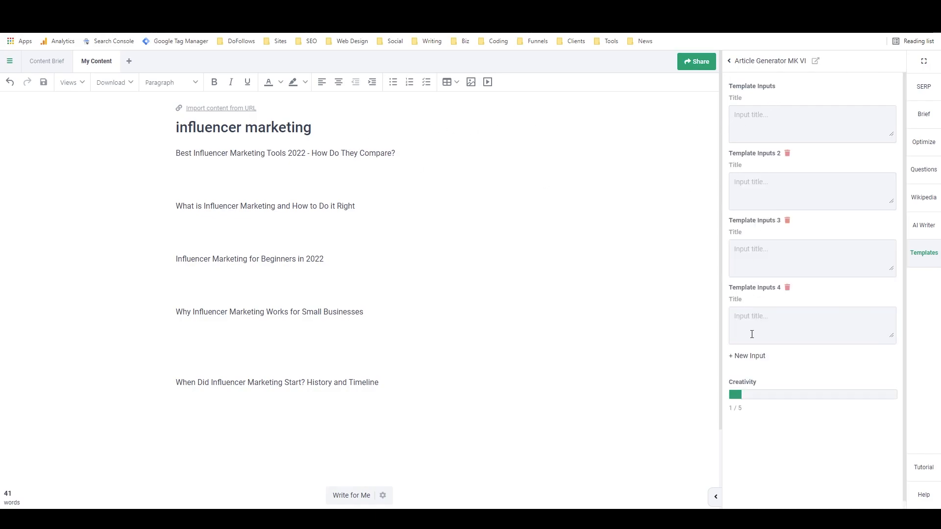
left_click(757, 360)
- Copy the "Best Influencer Marketing Tools 2022" and "What is Influencer Marketing" headlines into the first and second title inputs
triple_click(231, 153)
key("ctrl+c")
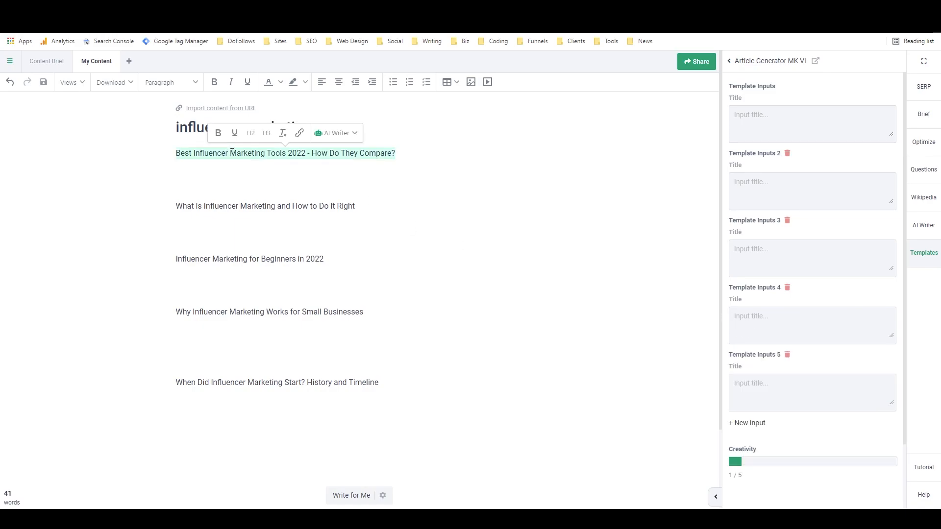
left_click(740, 124)
key("ctrl+v")
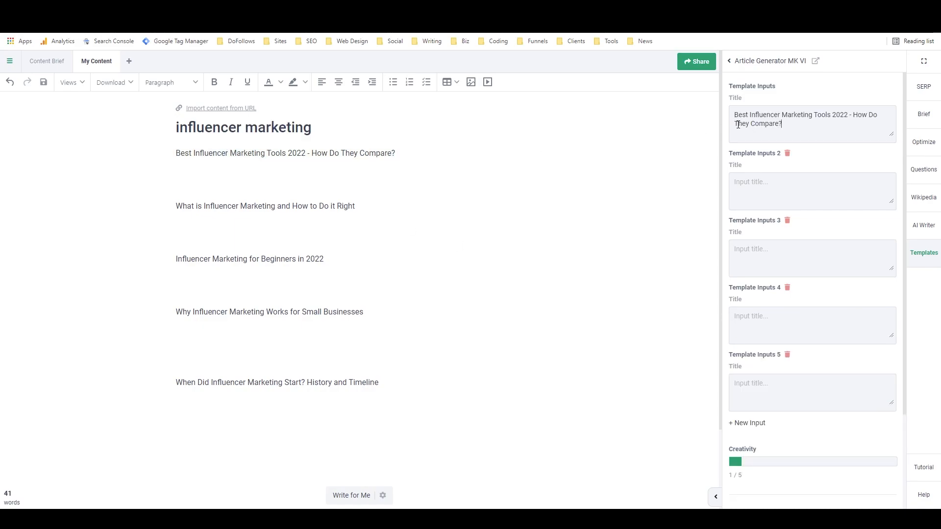
triple_click(291, 212)
key("ctrl+c")
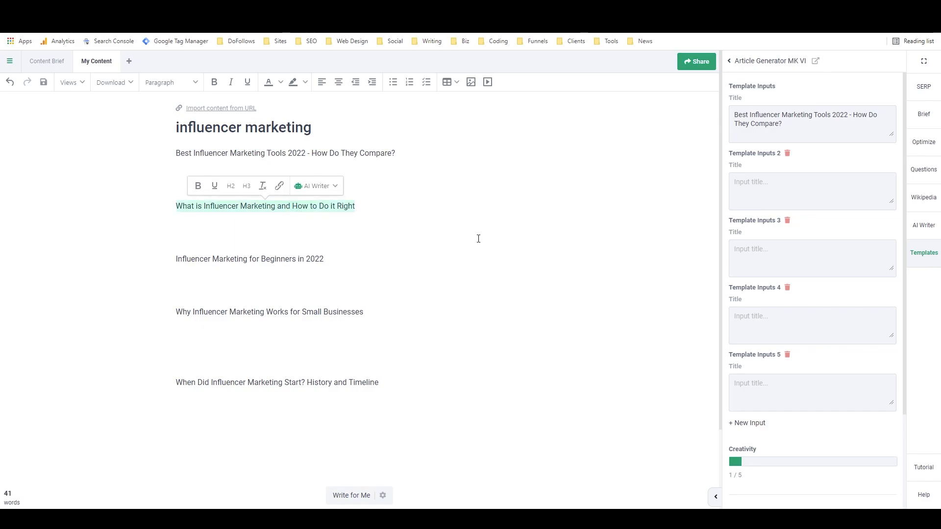
left_click(735, 182)
key("ctrl+v")
- Copy the "Influencer Marketing for Beginners in 2022" and "Why Influencer Marketing Works for Small Businesses" headlines into the third and fourth title inputs
left_click(300, 258)
triple_click(300, 258)
key("ctrl+c")
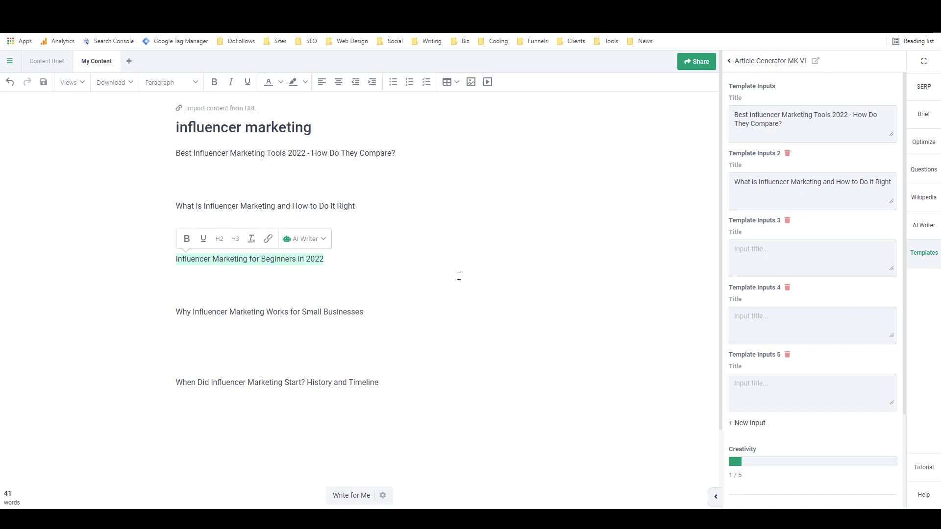
left_click(781, 256)
key("ctrl+v")
triple_click(317, 310)
key("ctrl+c")
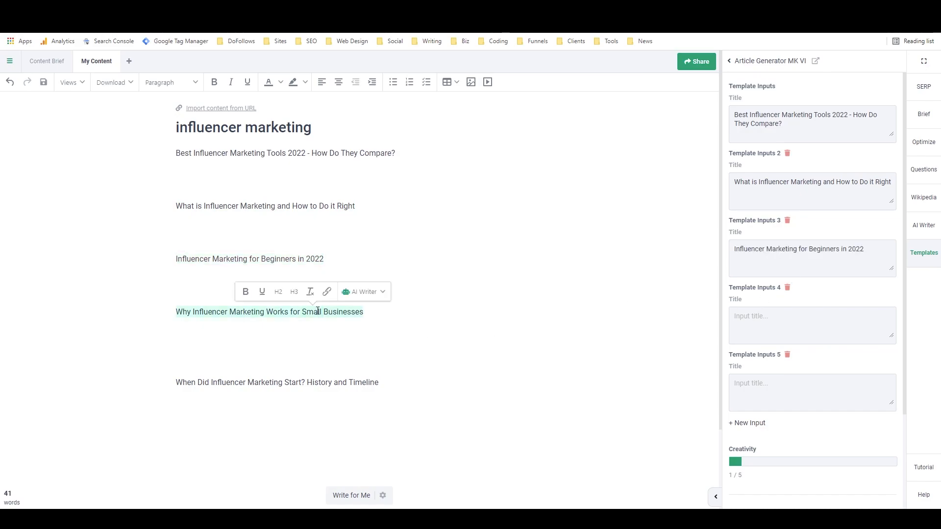
left_click(789, 326)
key("ctrl+v")
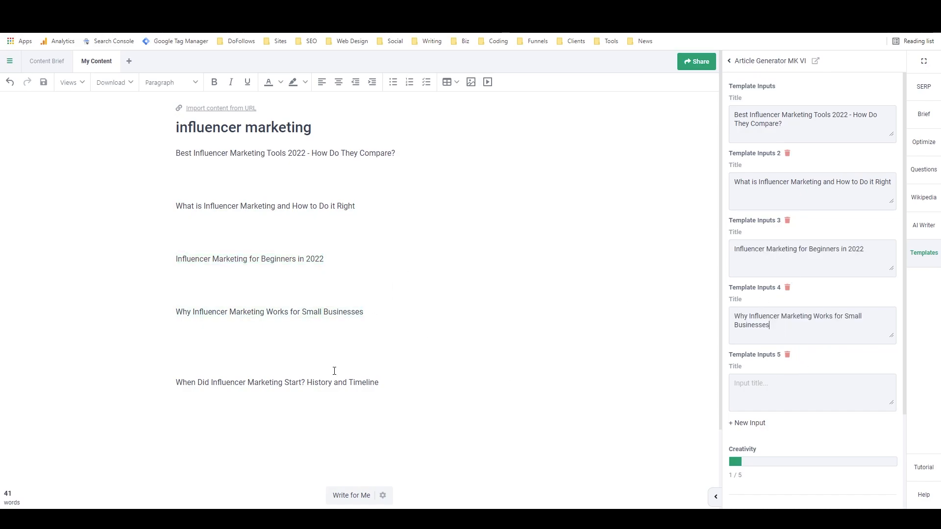
- Copy the "When Did Influencer Marketing Start? History and Timeline" headline into the fifth title input and run the template
triple_click(339, 382)
key("ctrl+c")
left_click(783, 395)
key("ctrl+v")
scroll(802, 383, "down", 2)
left_click(803, 425)
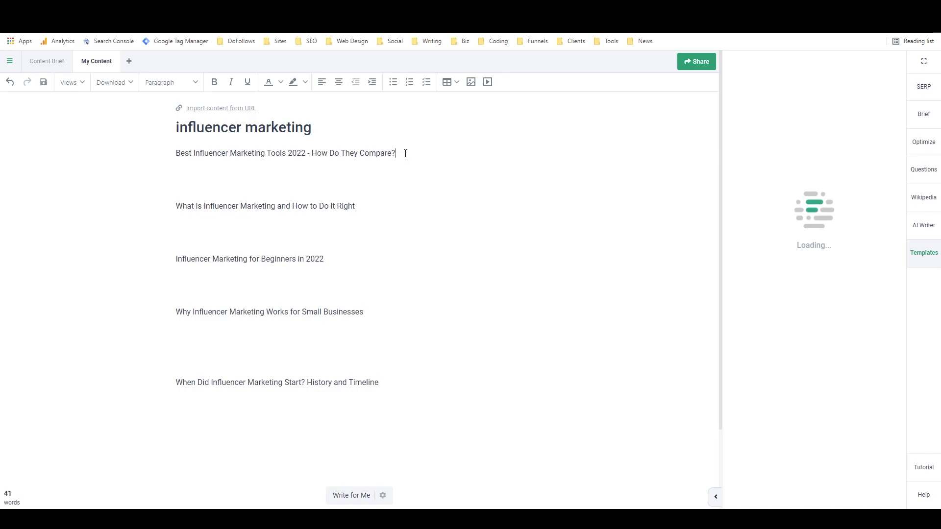
- Format the "Best Influencer Marketing Tools 2022" and "What is Influencer Marketing" headlines as Heading 1
left_click(150, 82)
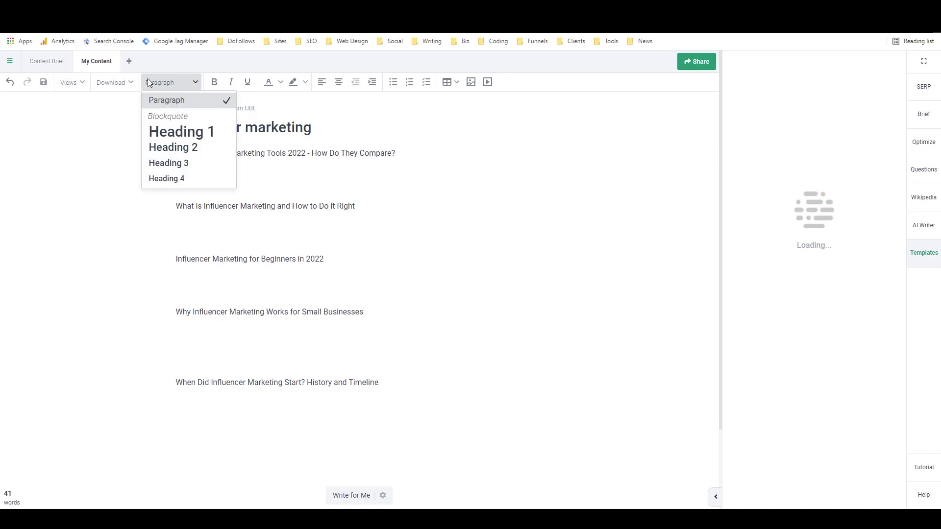
left_click(156, 131)
left_click(359, 240)
left_click(173, 84)
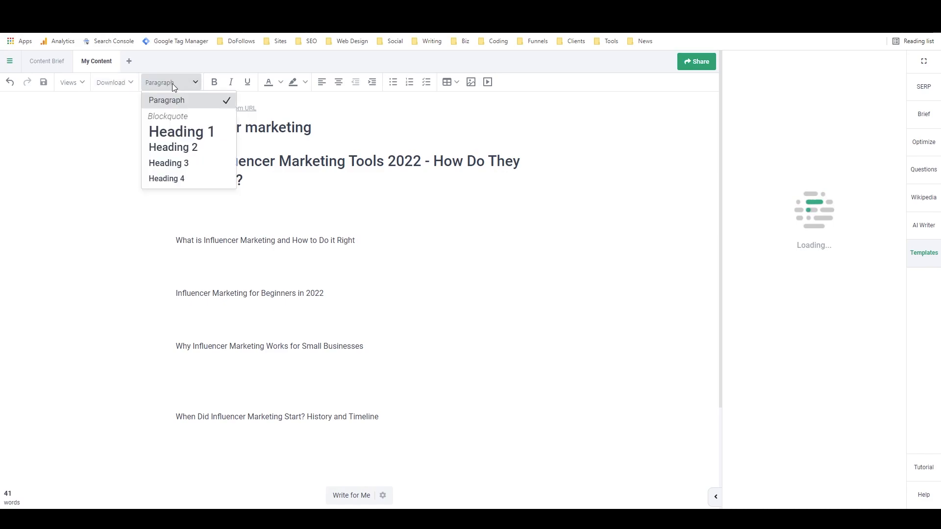
left_click(177, 134)
- Format the "Influencer Marketing for Beginners in 2022" and "Why Influencer Marketing Works for Small Businesses" headlines as Heading 1
left_click(405, 315)
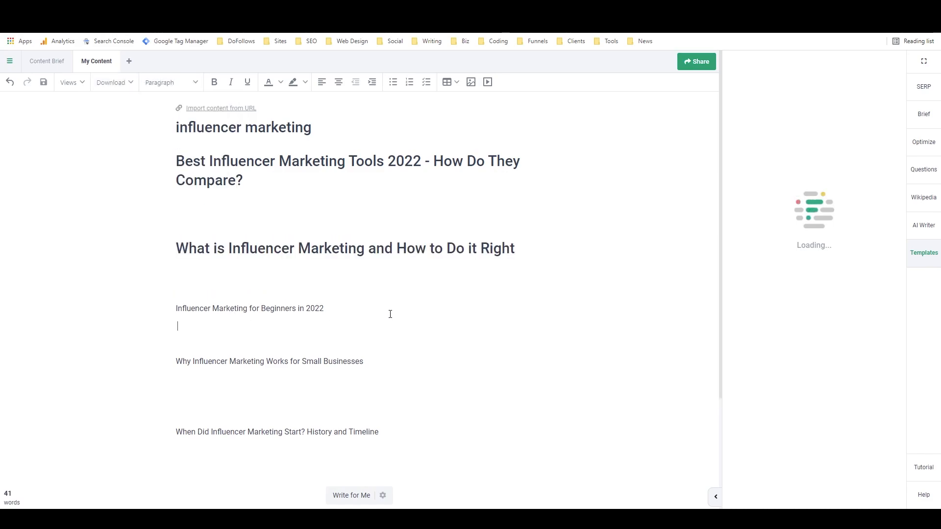
left_click(163, 84)
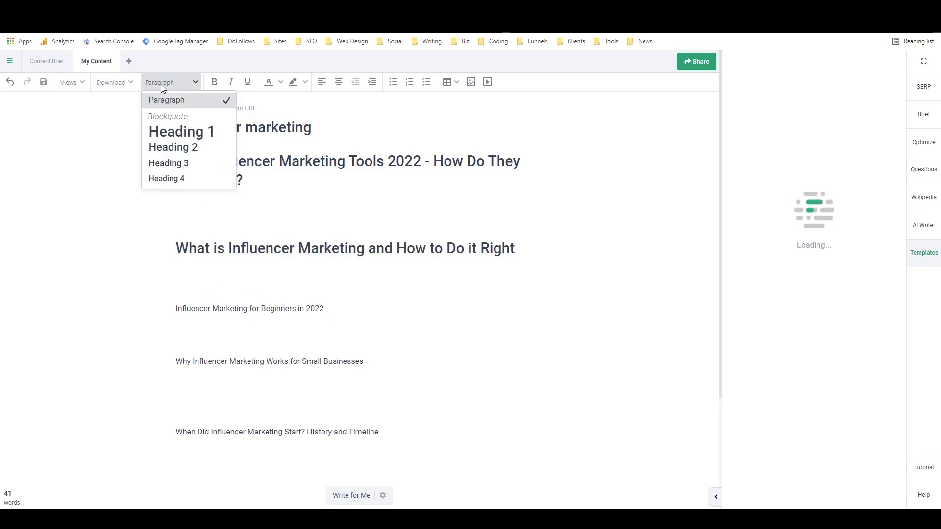
left_click(181, 131)
left_click(380, 375)
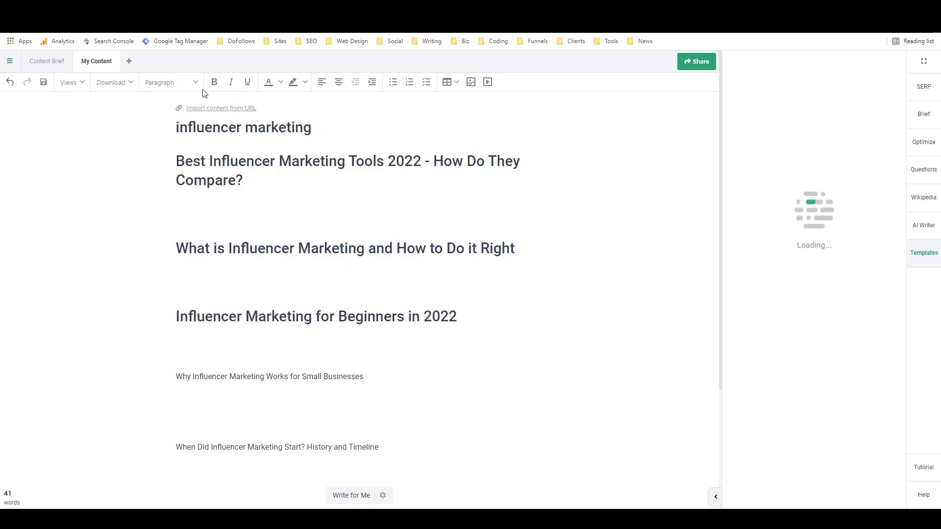
left_click(169, 84)
left_click(189, 136)
- Format the "When Did Influencer Marketing Start?" headline as Heading 1 and place the cursor on the blank line below the first heading
scroll(448, 397, "down", 2)
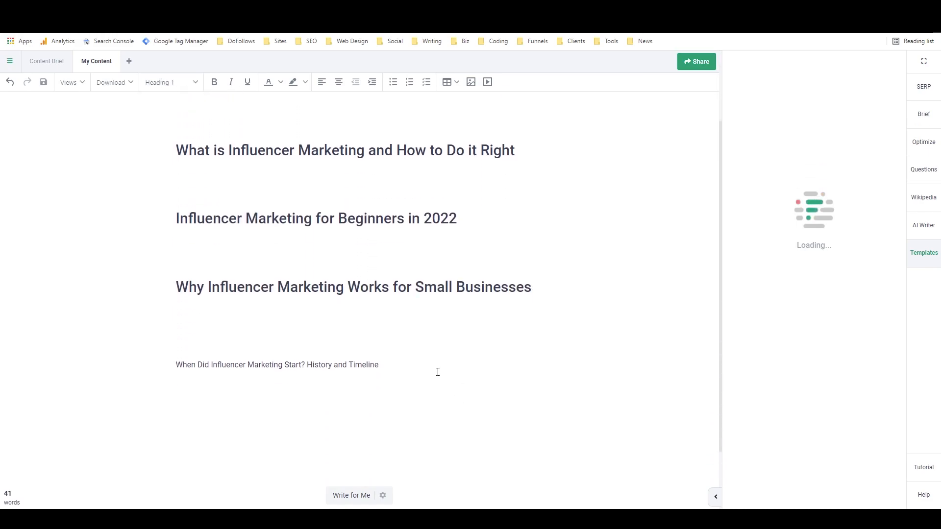
left_click(188, 85)
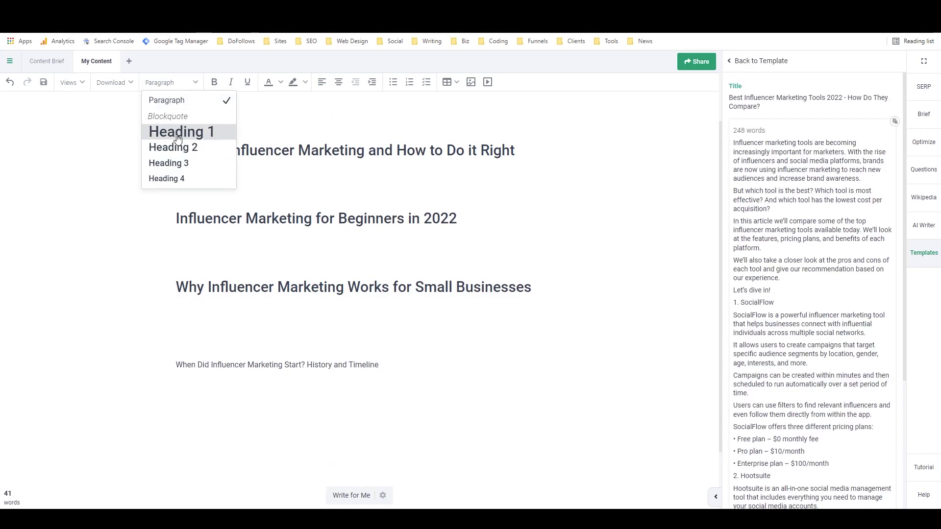
left_click(178, 131)
scroll(321, 191, "up", 2)
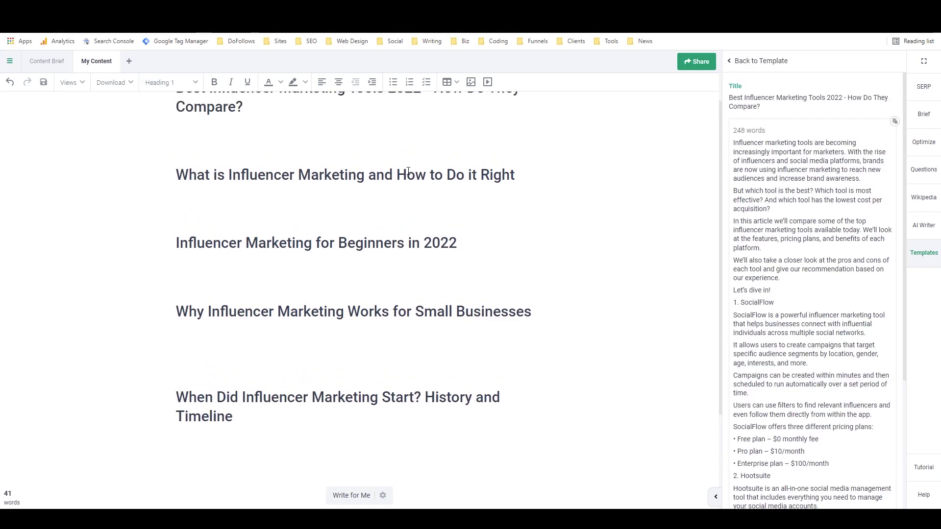
left_click(314, 192)
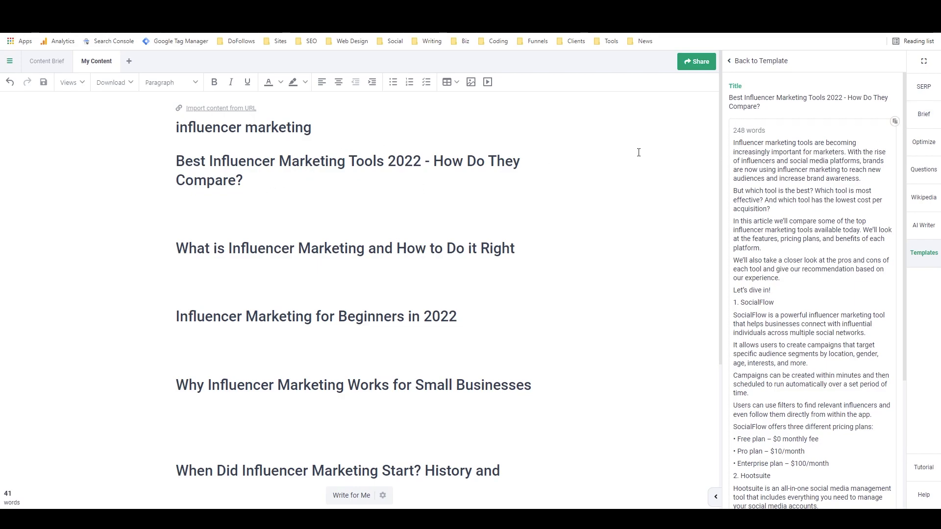
- Insert the generated article text beneath the "Best Influencer Marketing Tools 2022 - How Do They Compare?" heading
left_click(895, 122)
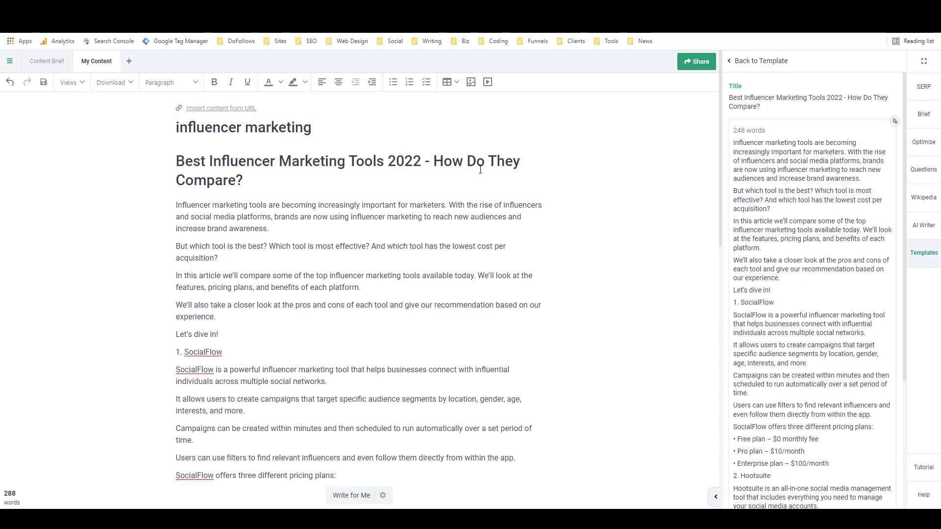
scroll(480, 170, "down", 5)
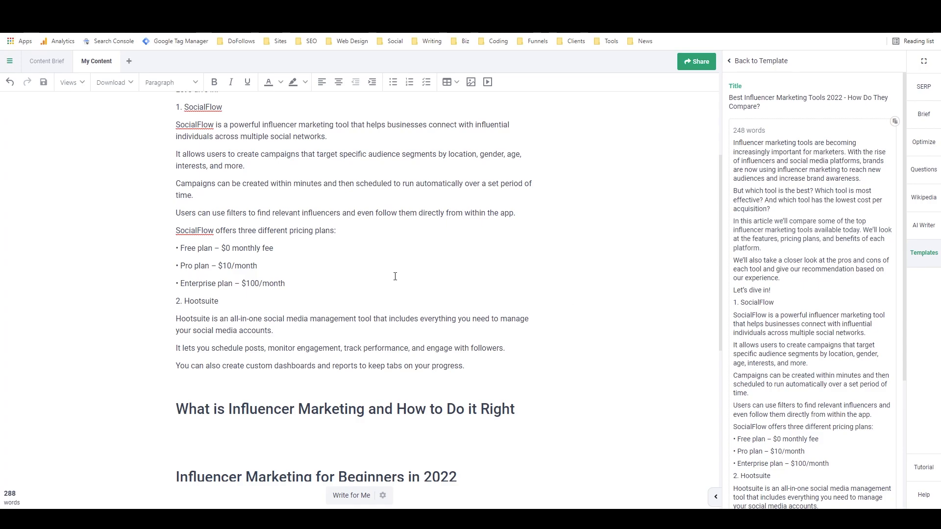
scroll(281, 343, "down", 1)
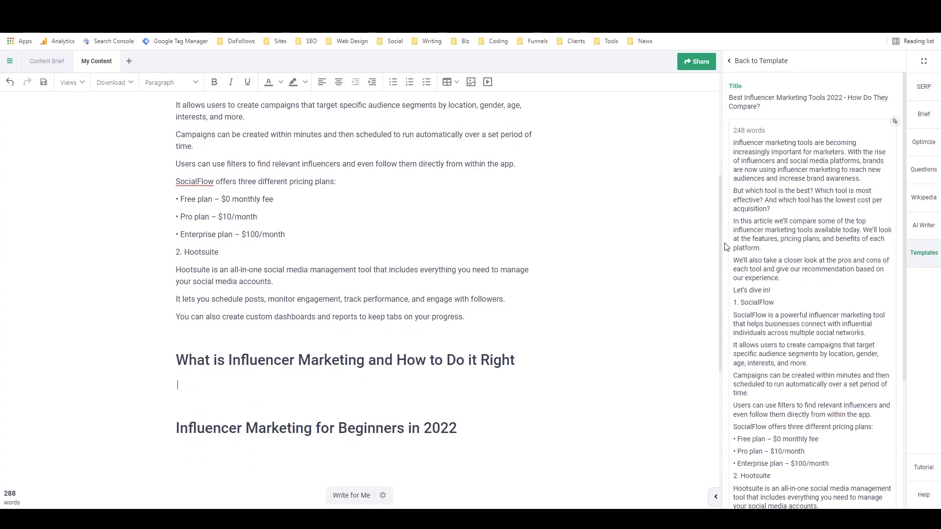
- Insert the generated text beneath "What is Influencer Marketing and How to Do it Right" and break its opening paragraph after "products and services."
scroll(854, 253, "down", 4)
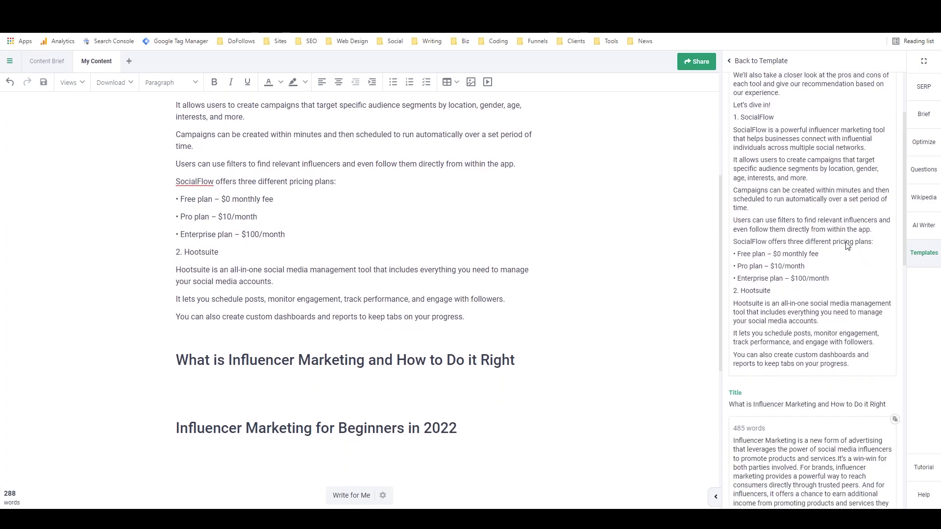
scroll(852, 252, "down", 2)
scroll(847, 245, "down", 2)
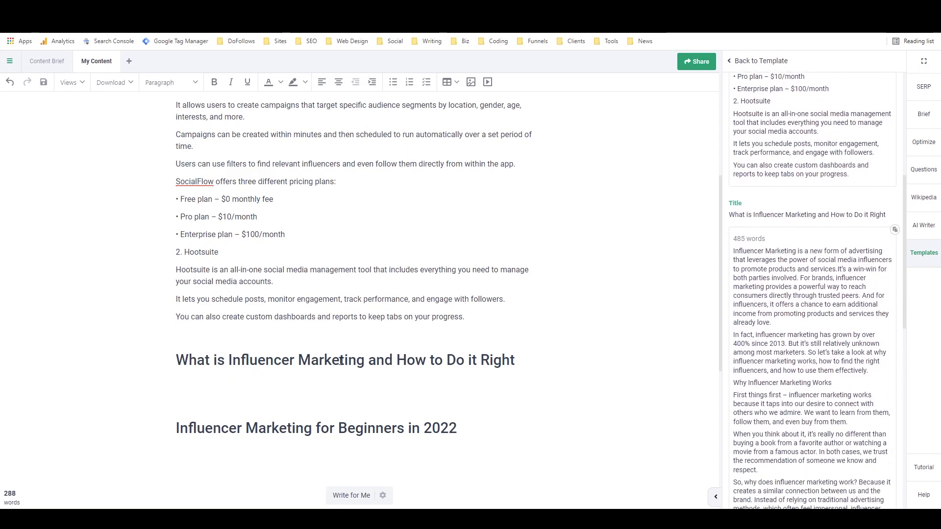
left_click(894, 230)
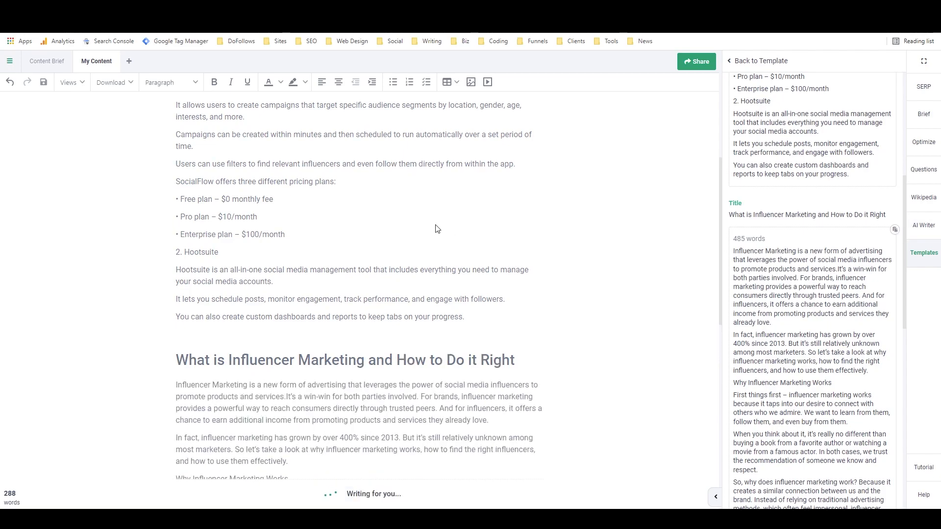
scroll(441, 225, "down", 3)
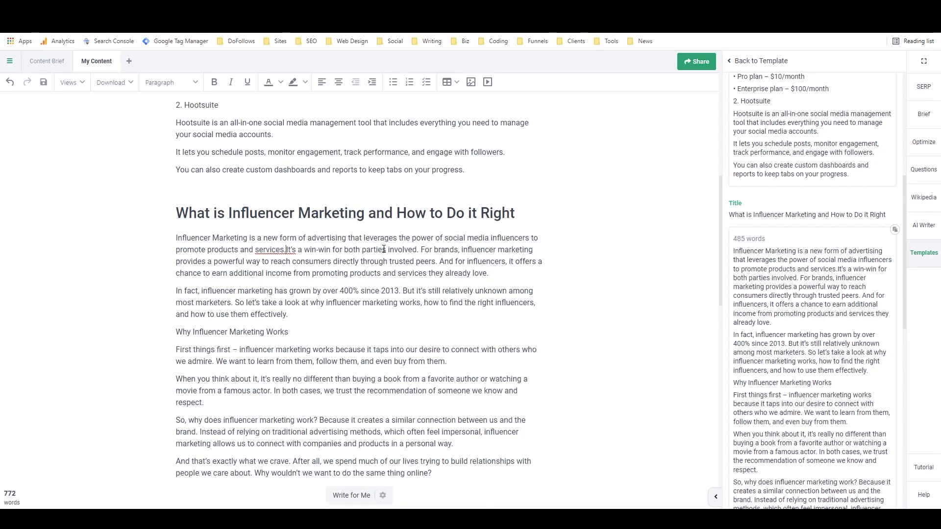
key("Return")
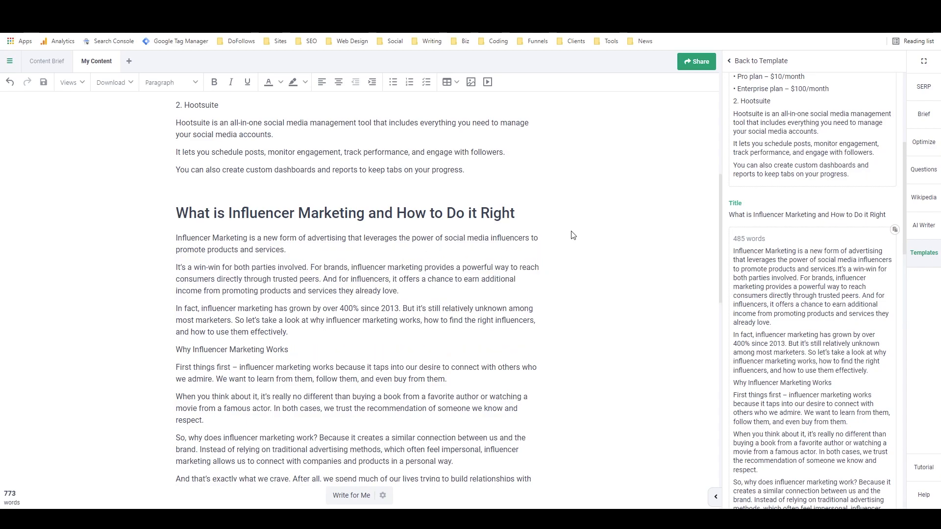
- Insert the matching generated article text beneath the "Influencer Marketing for Beginners in 2022" heading
scroll(494, 256, "down", 10)
scroll(494, 256, "down", 1)
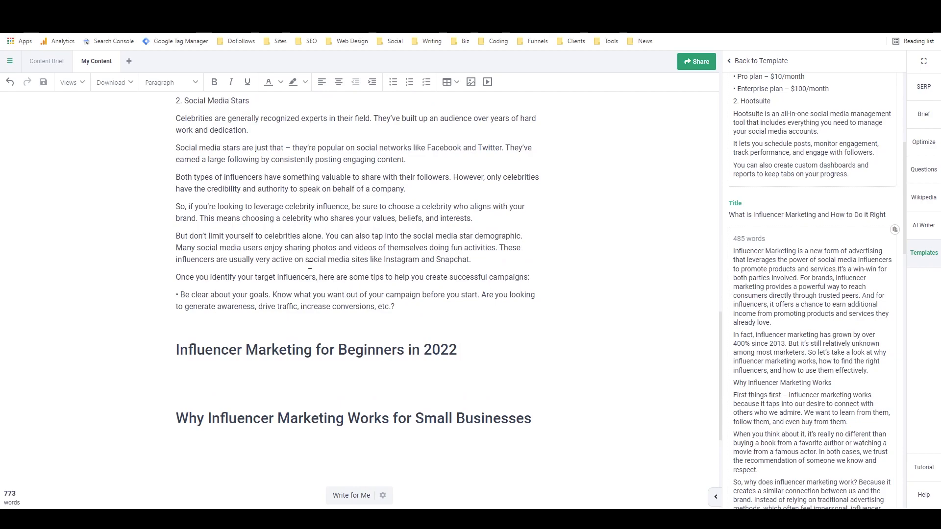
scroll(310, 265, "down", 2)
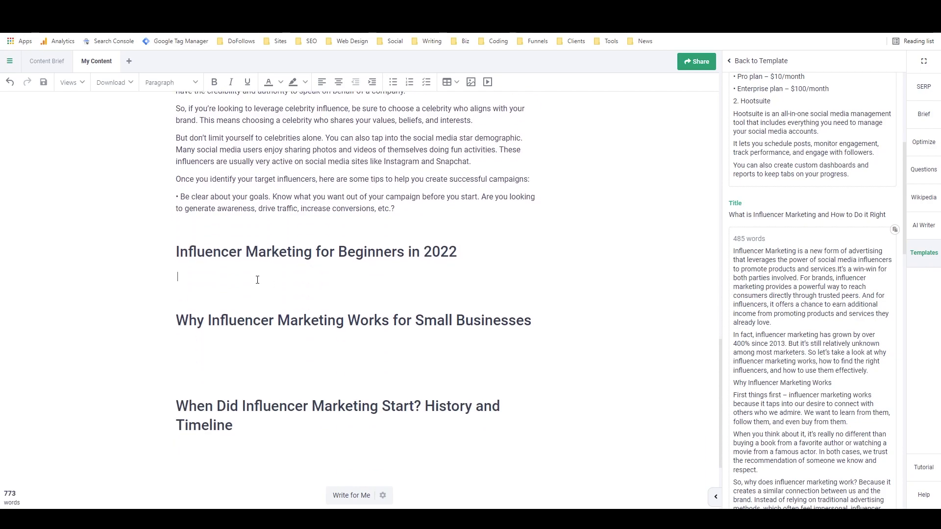
scroll(830, 300, "down", 10)
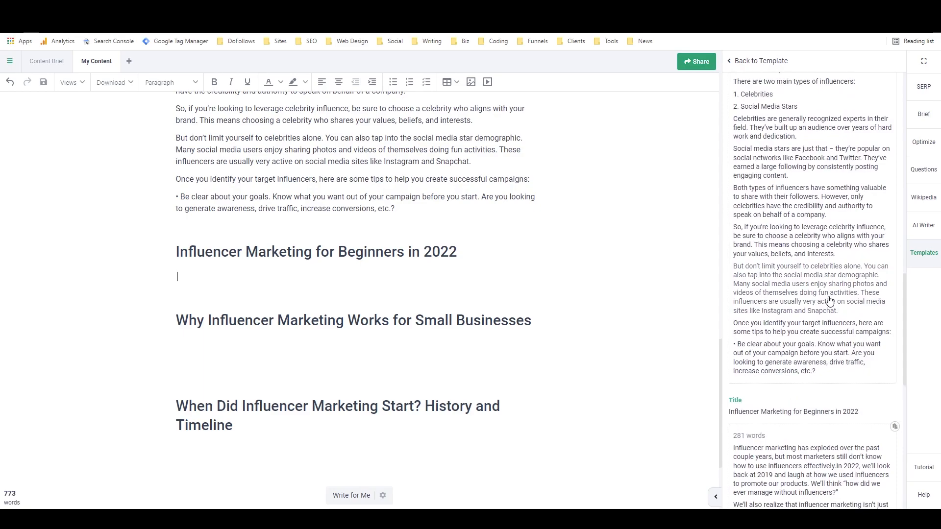
scroll(829, 300, "down", 3)
scroll(830, 301, "down", 2)
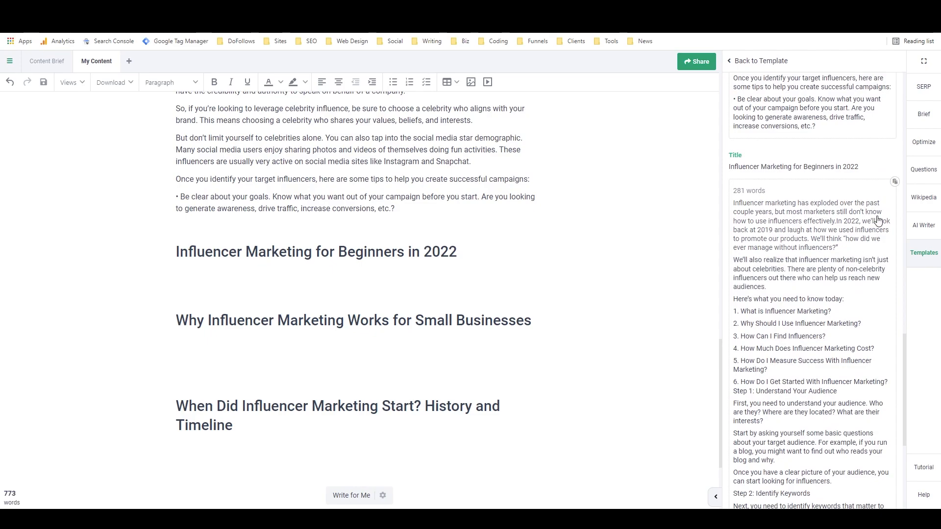
left_click(894, 183)
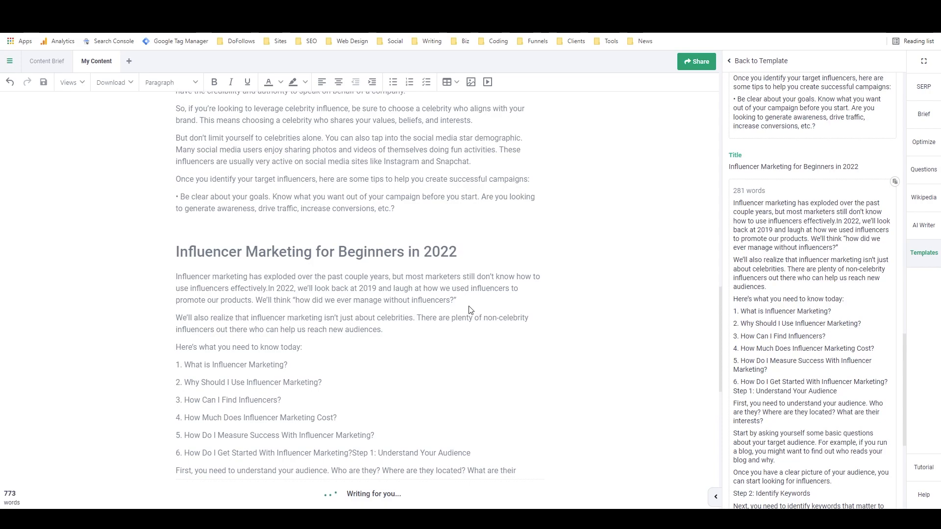
- Insert the matching generated article text beneath the "Why Influencer Marketing Works for Small Businesses" heading
scroll(467, 307, "down", 8)
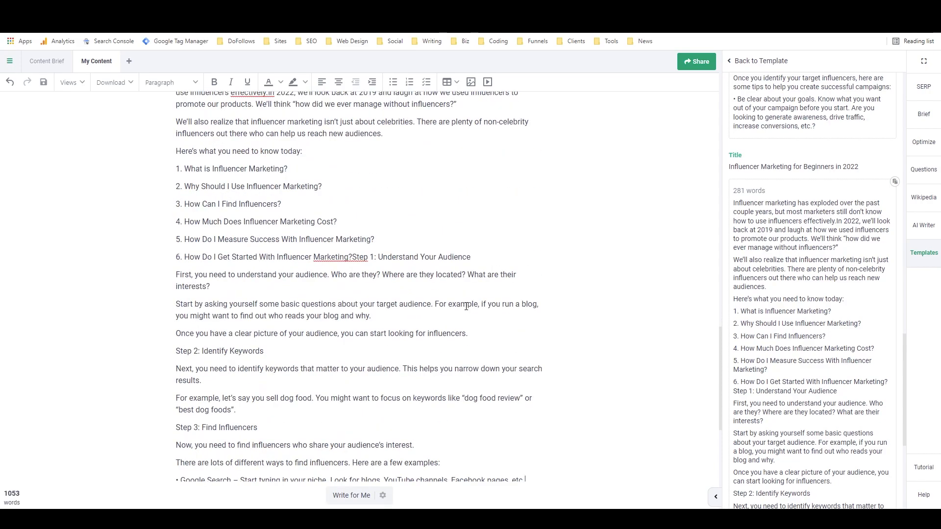
scroll(466, 305, "down", 2)
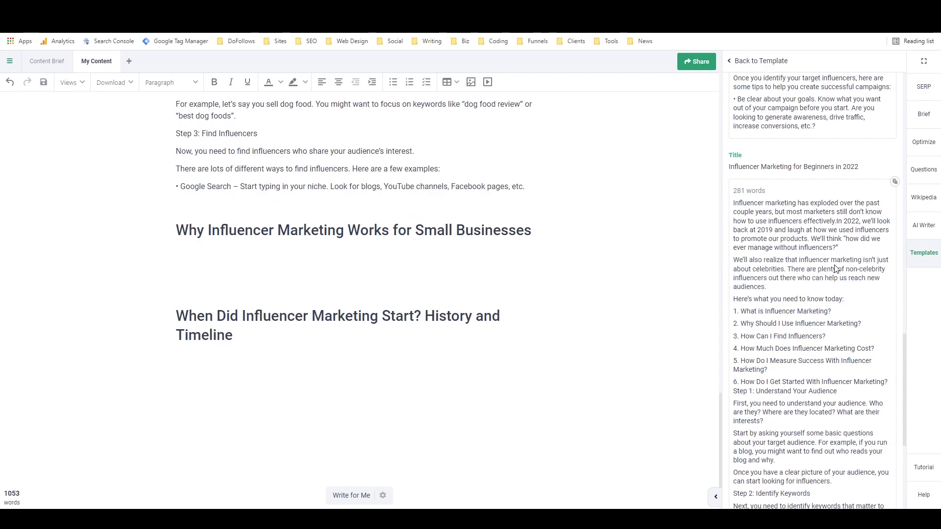
scroll(843, 280, "down", 5)
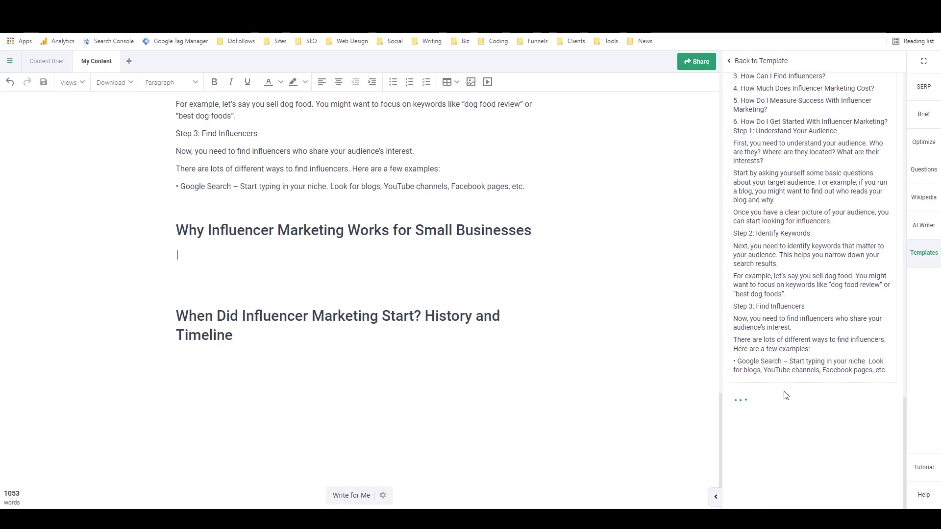
scroll(813, 367, "up", 3)
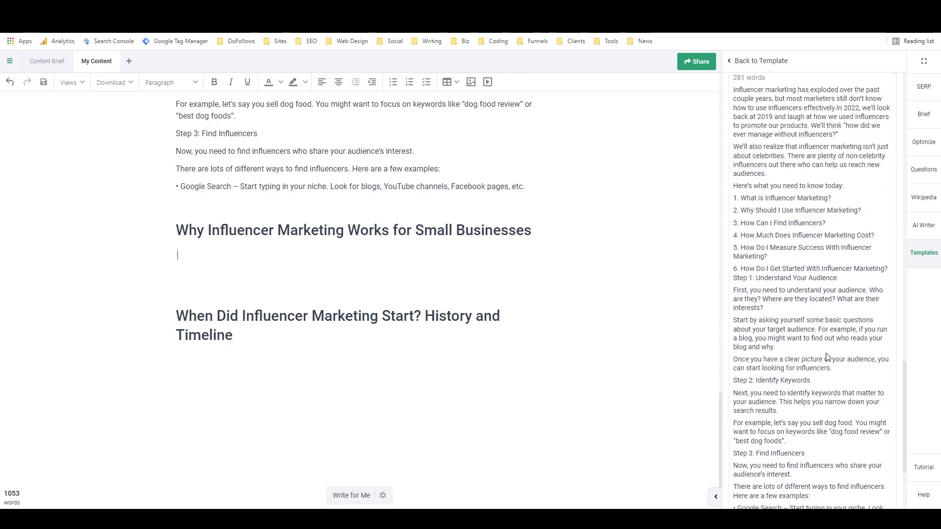
scroll(828, 357, "up", 2)
scroll(829, 357, "down", 5)
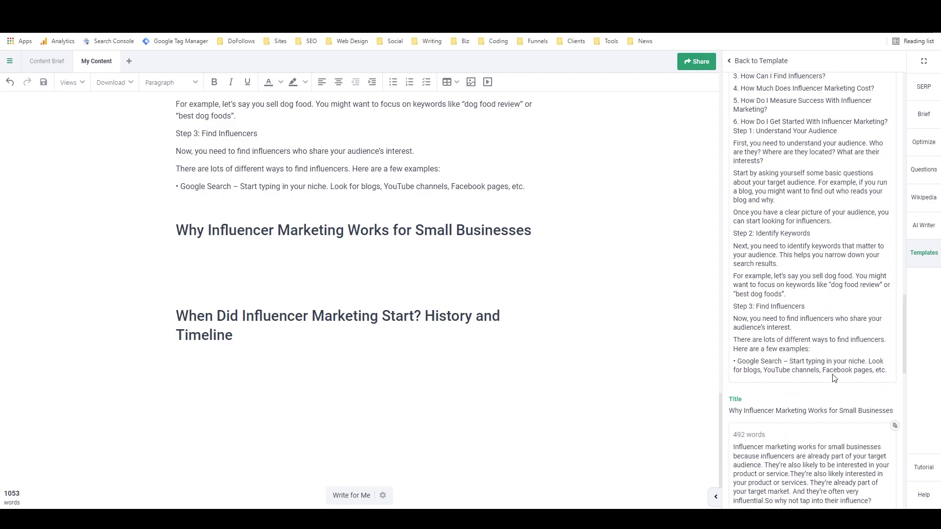
scroll(830, 365, "down", 3)
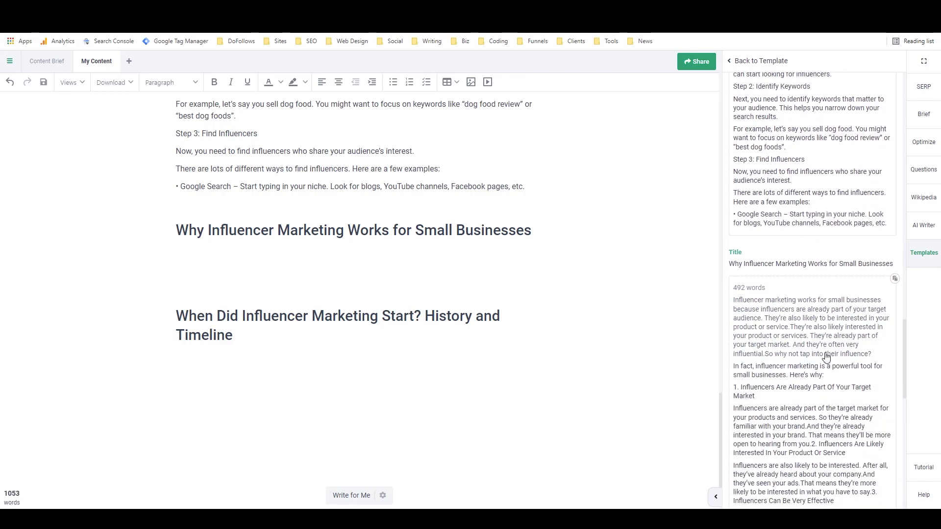
left_click(895, 279)
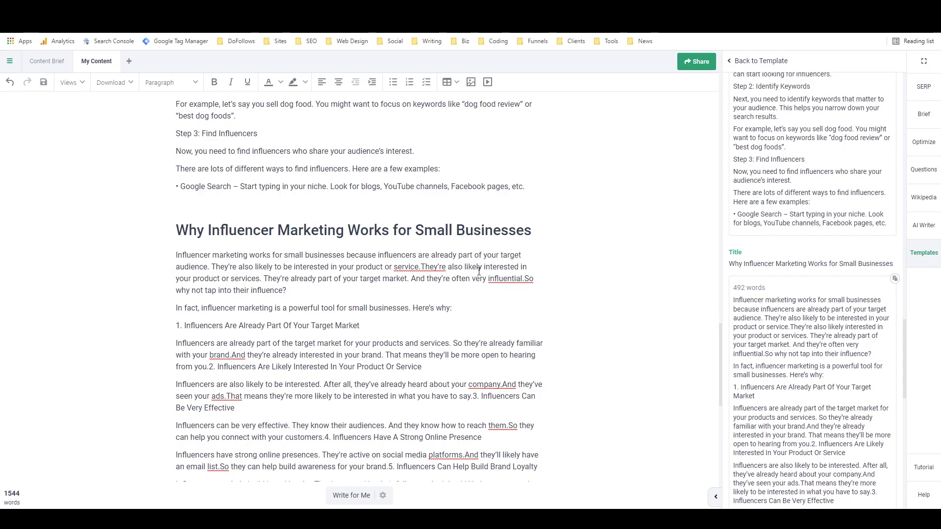
- Generate another version of the article text for the "Why Influencer Marketing Works for Small Businesses" title
scroll(352, 305, "down", 3)
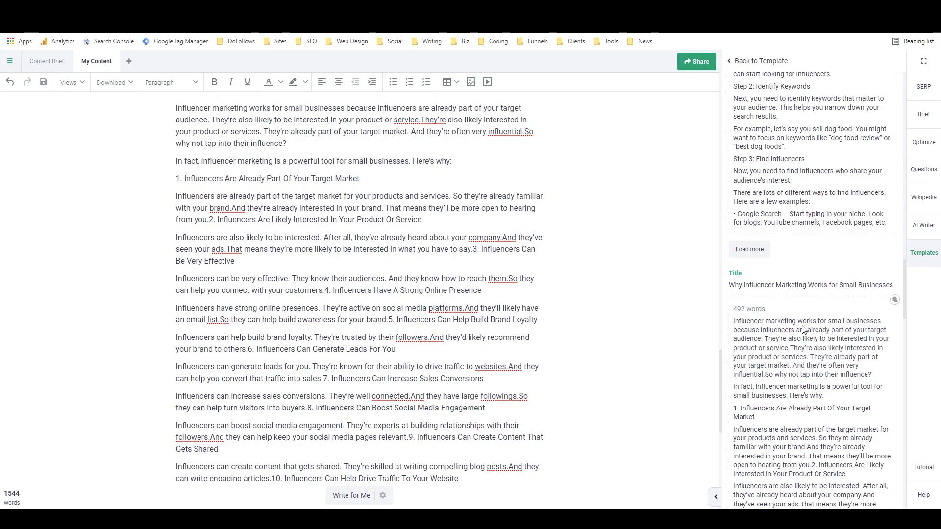
scroll(805, 329, "down", 4)
scroll(804, 329, "up", 2)
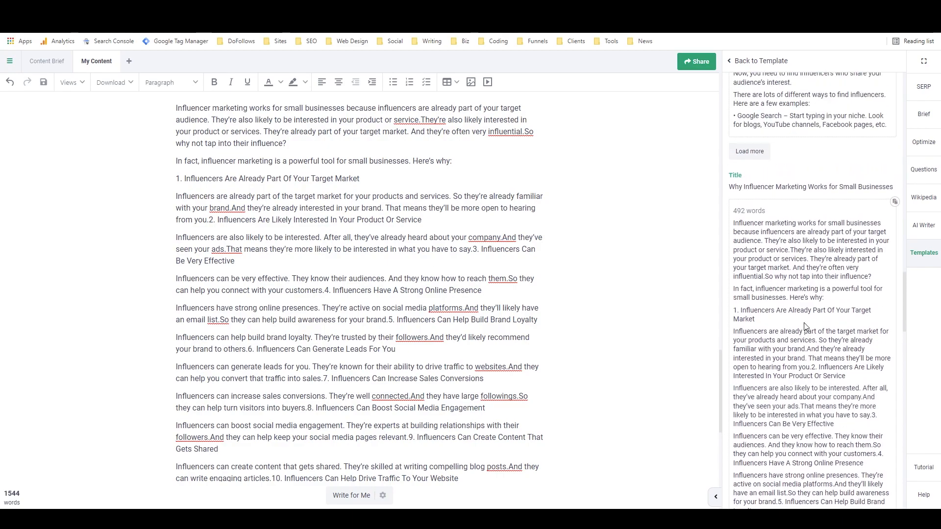
scroll(391, 273, "up", 1)
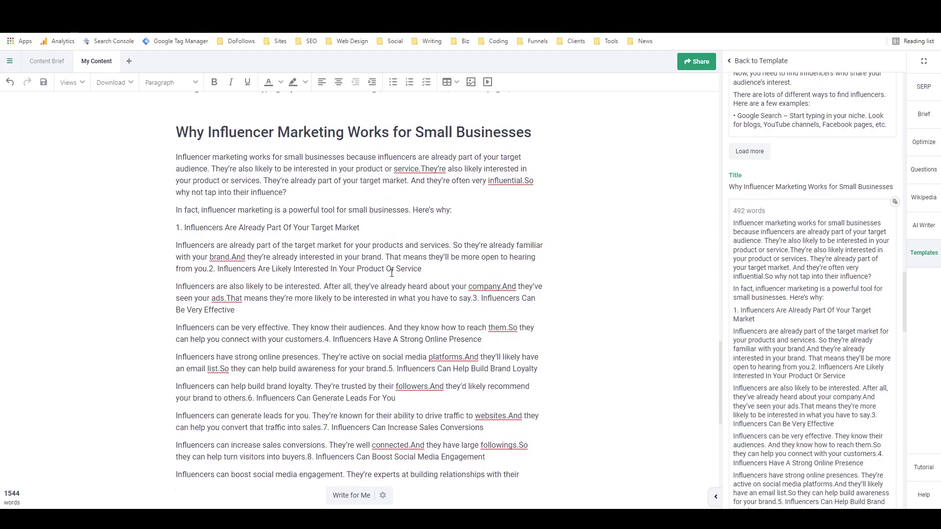
scroll(865, 312, "down", 6)
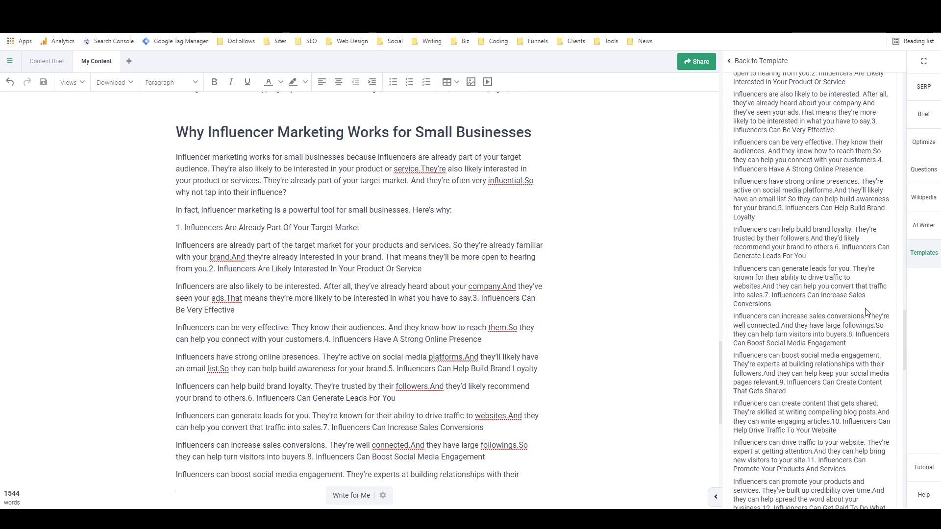
scroll(866, 312, "down", 8)
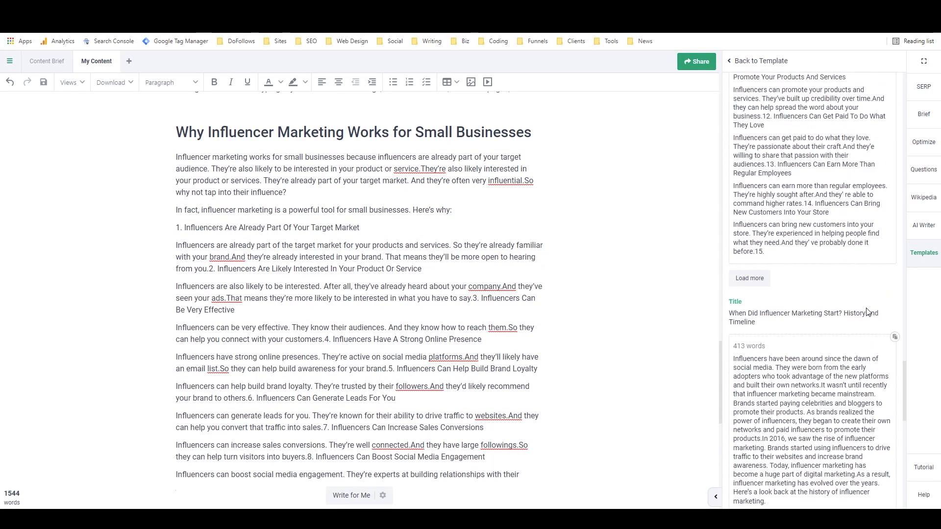
left_click(755, 278)
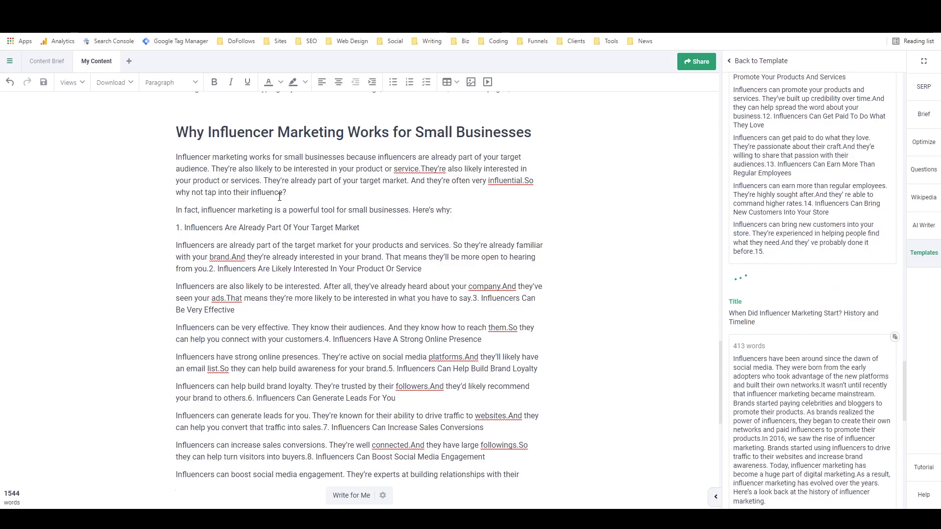
- Delete all body text beneath the "Why Influencer Marketing Works for Small Businesses" heading in the document
left_click_drag(176, 156, 340, 331)
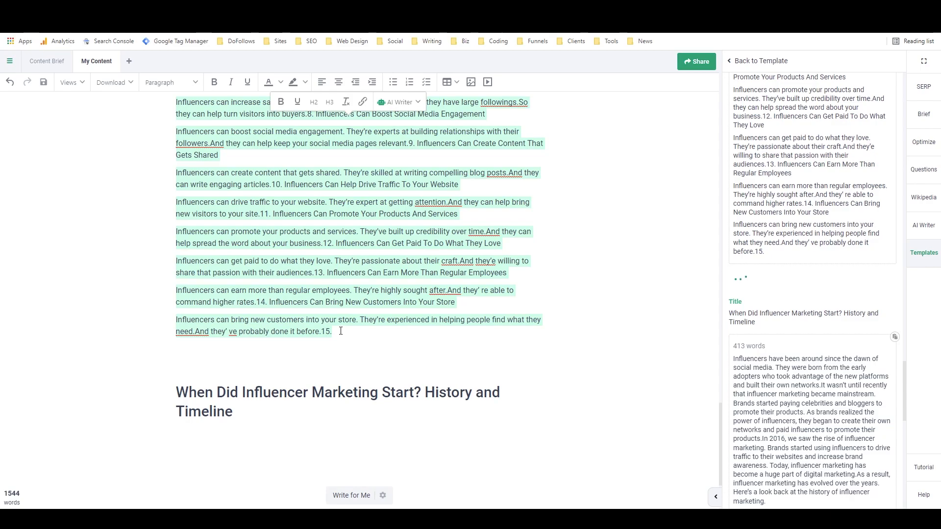
key("BackSpace")
- Insert the generated text beneath "When Did Influencer Marketing Start? History and Timeline" and break its opening paragraph after "their own networks."
left_click(293, 322)
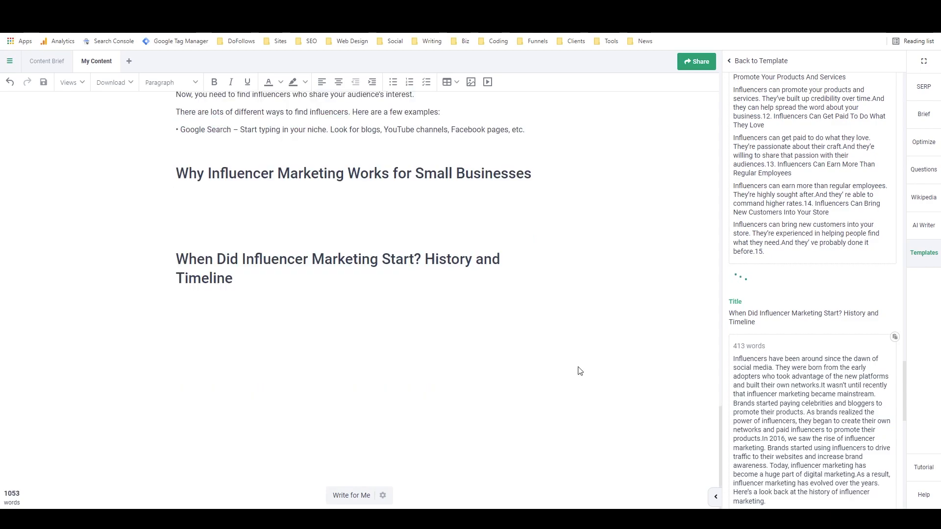
scroll(863, 388, "down", 3)
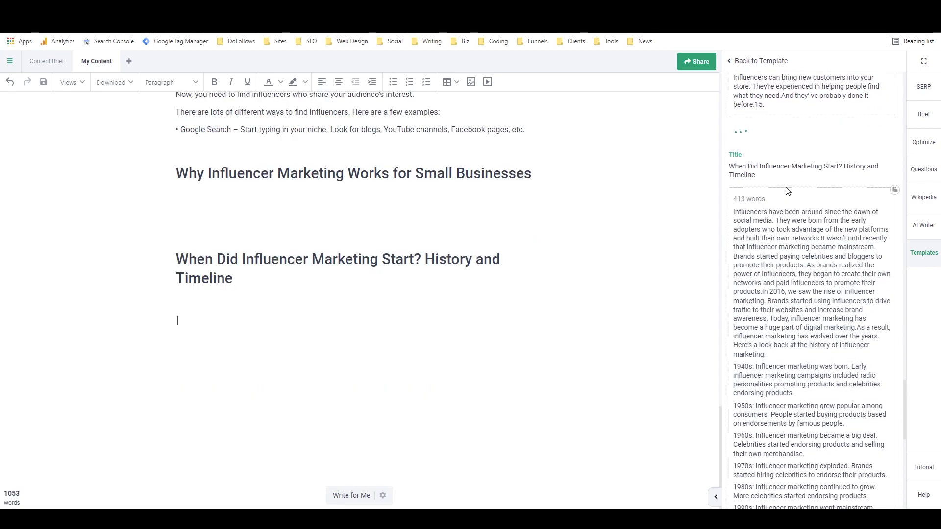
left_click(894, 192)
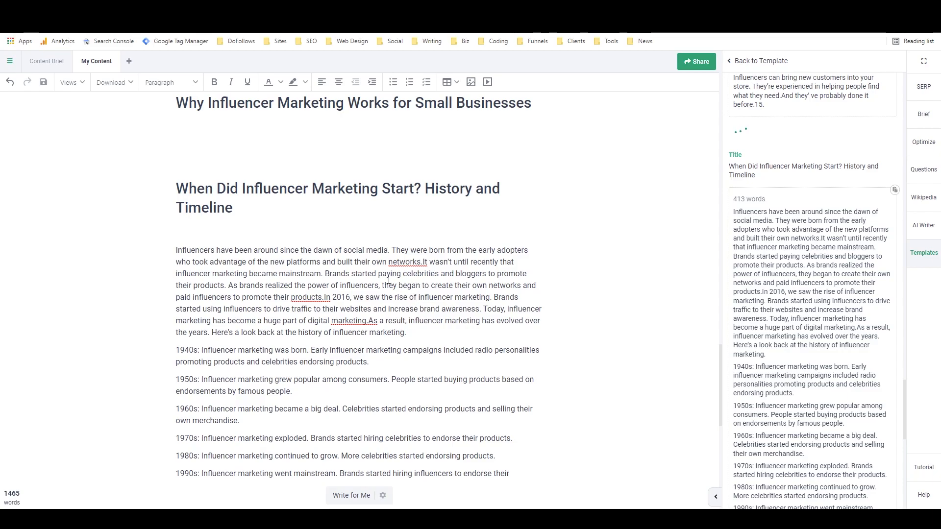
left_click(422, 261)
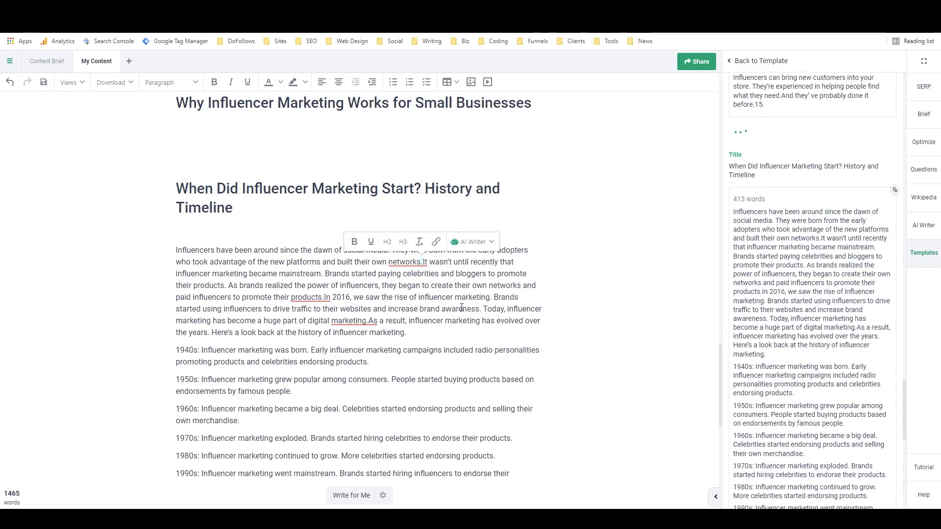
left_click(424, 262)
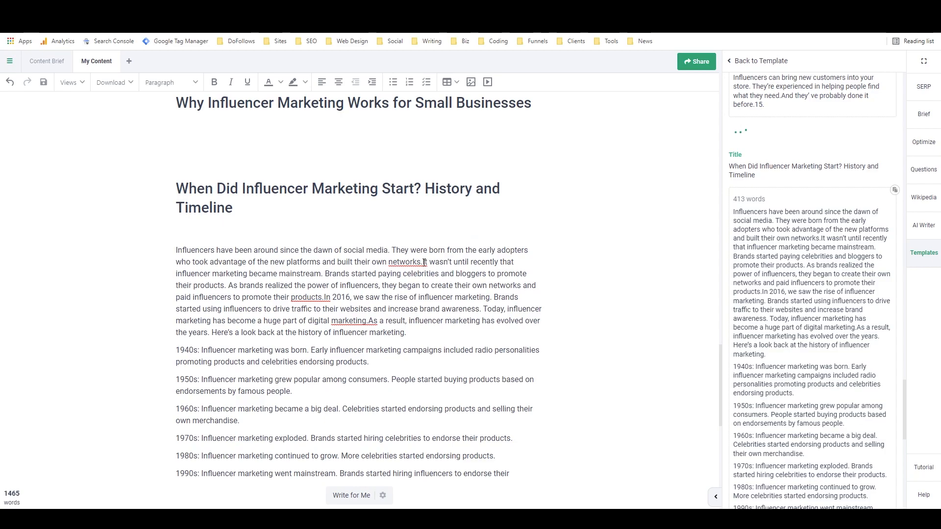
key("Return")
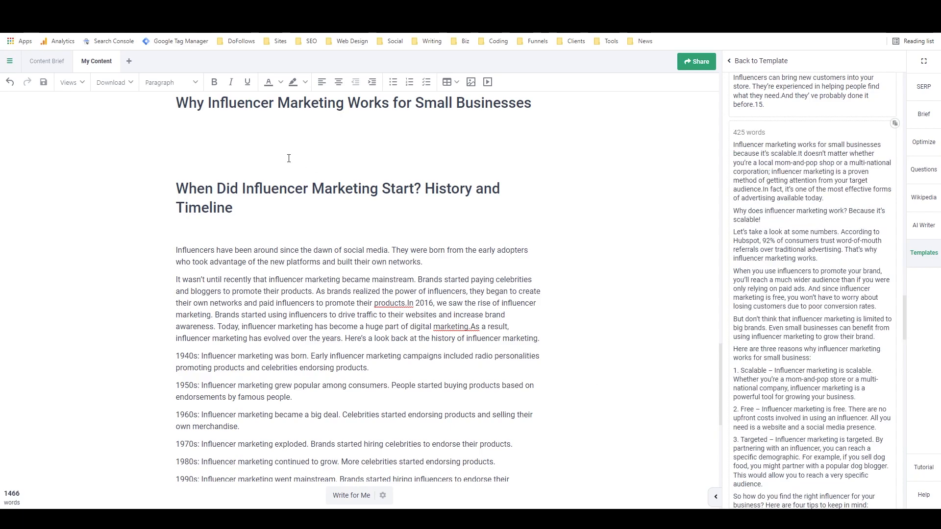
- Insert the generated 425-word article version beneath the empty "Why Influencer Marketing Works for Small Businesses" heading and check the inserted text
scroll(819, 319, "up", 10)
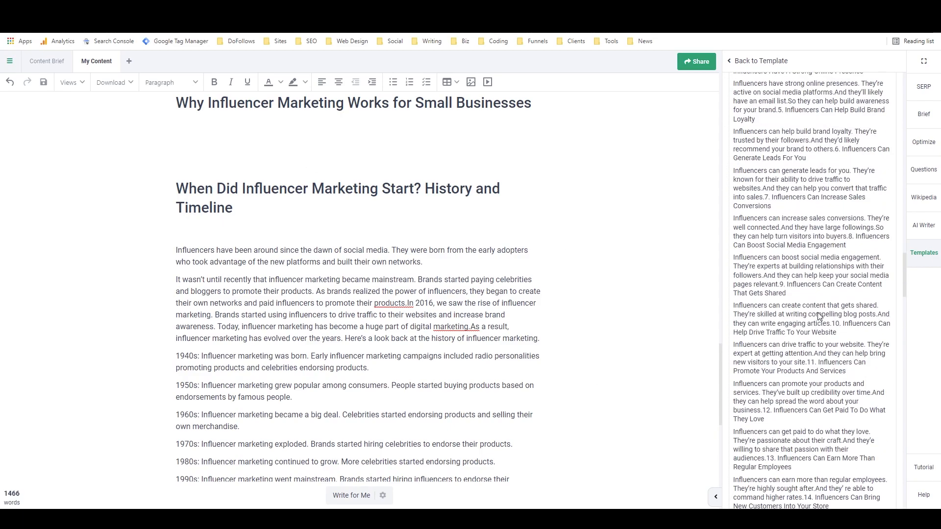
scroll(818, 319, "up", 3)
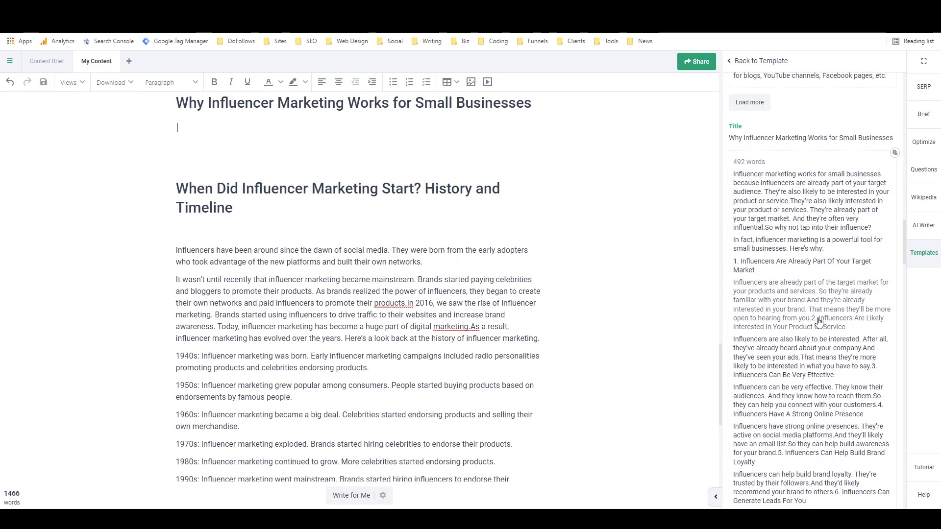
scroll(818, 322, "down", 15)
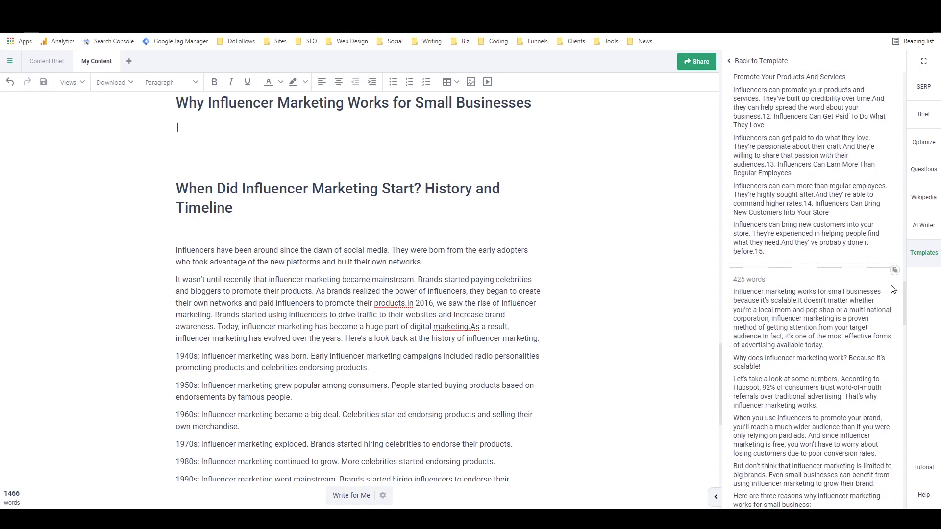
left_click(894, 270)
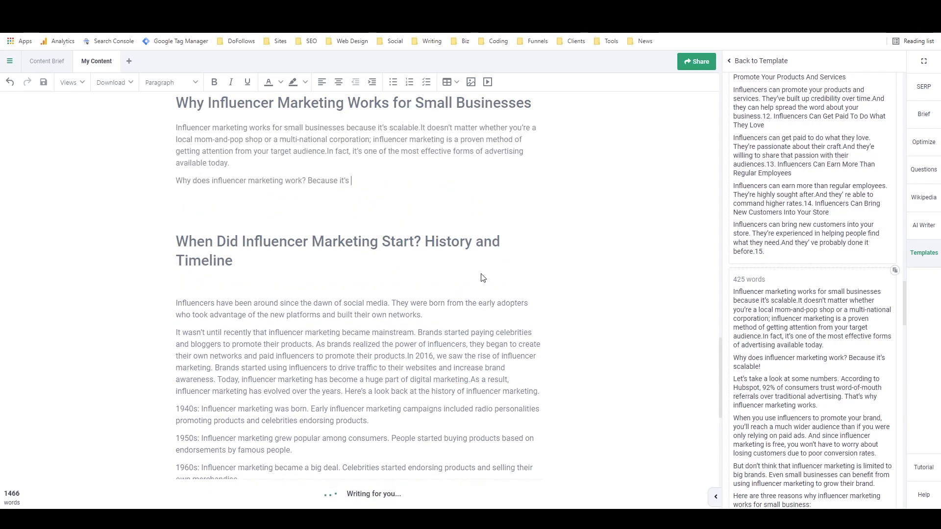
scroll(482, 278, "up", 2)
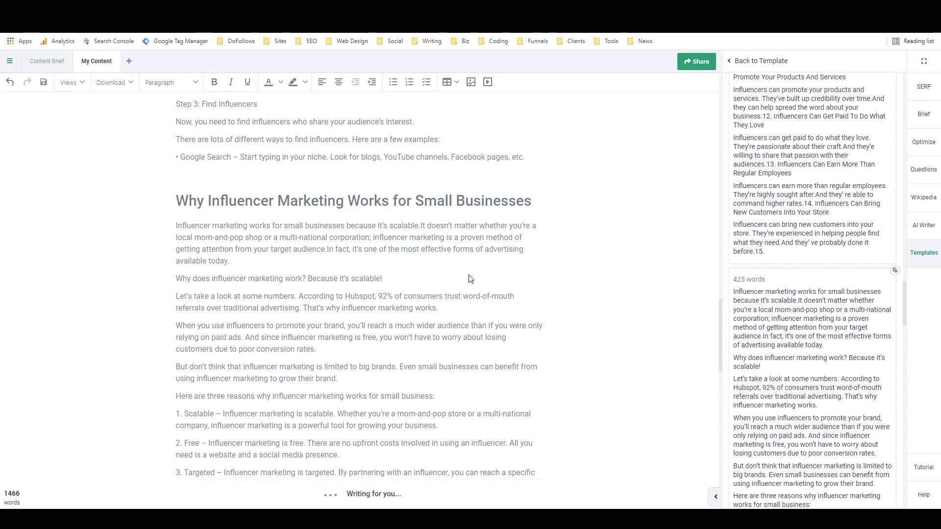
scroll(464, 249, "down", 2)
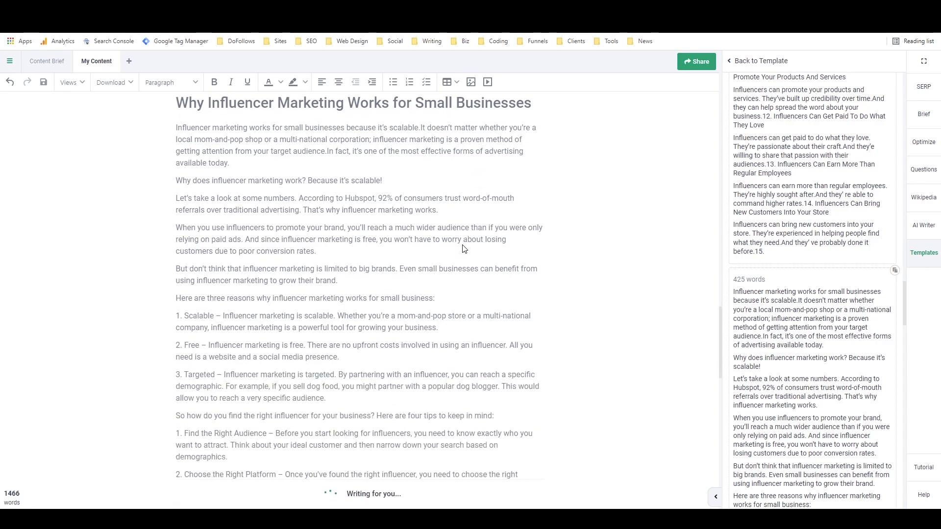
scroll(464, 249, "down", 6)
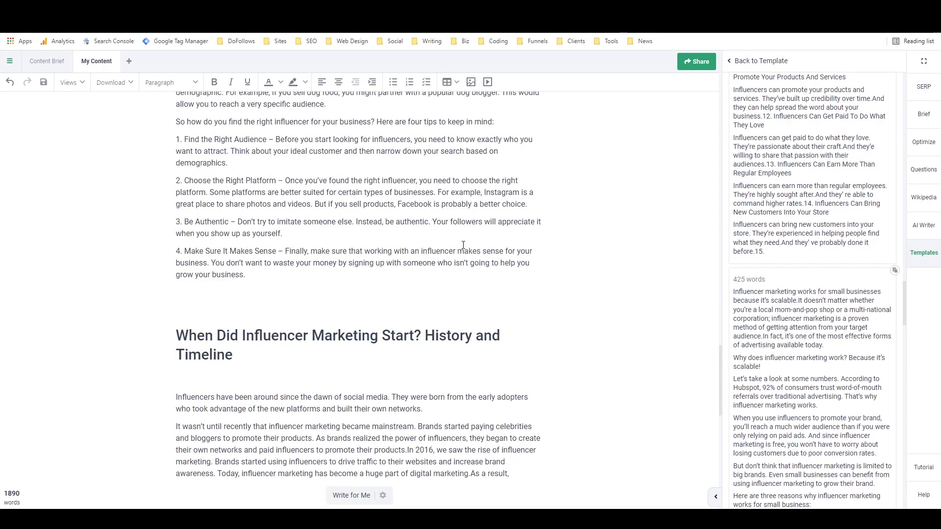
scroll(336, 311, "down", 4)
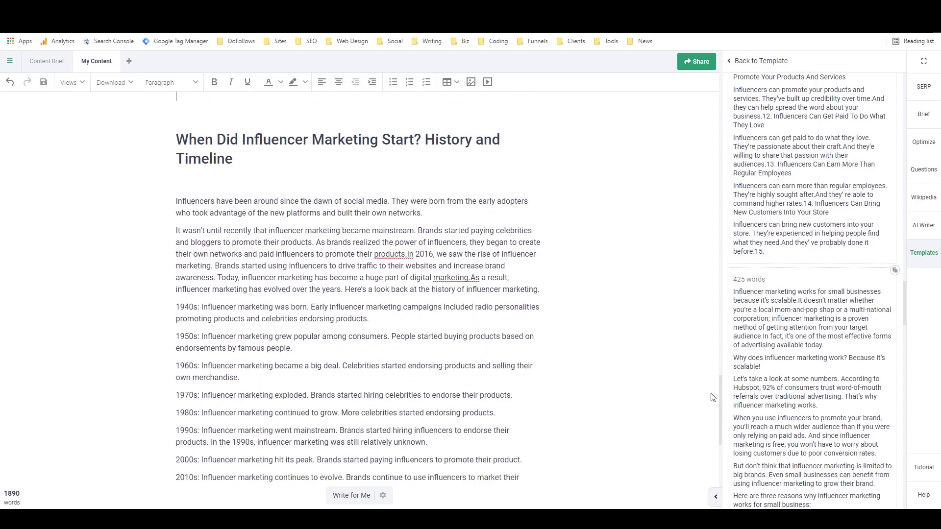
- Review the assembled article from its beginning and compare it with the outline in the content brief
left_click_drag(721, 396, 694, 77)
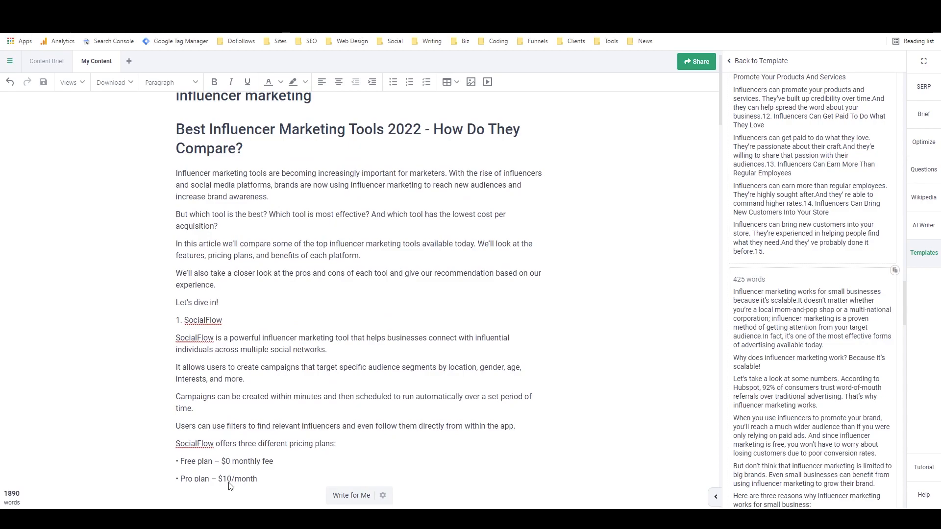
scroll(773, 327, "down", 15)
scroll(774, 327, "up", 15)
scroll(772, 338, "up", 15)
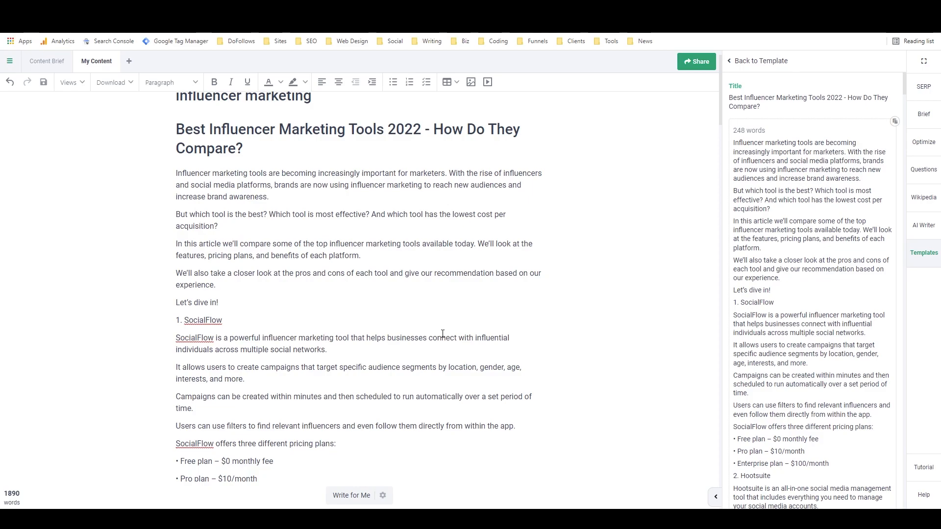
scroll(362, 234, "up", 1)
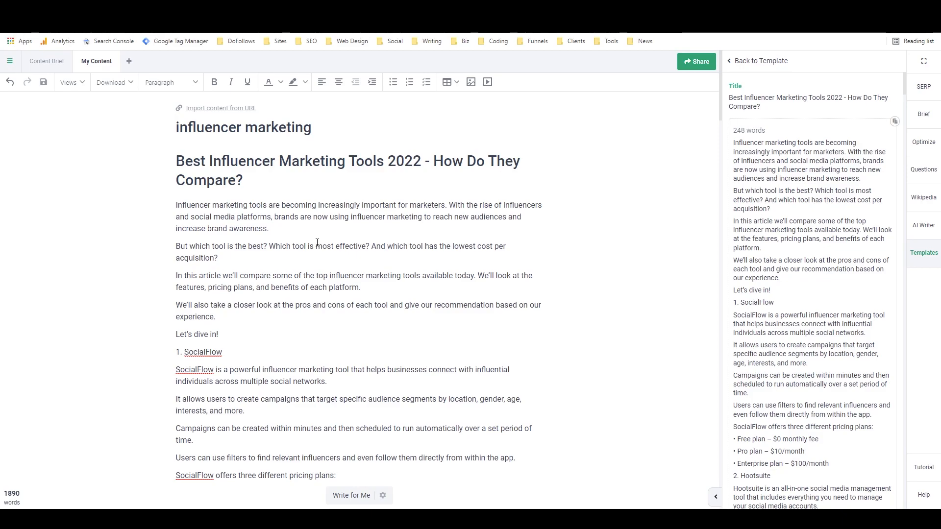
left_click(46, 67)
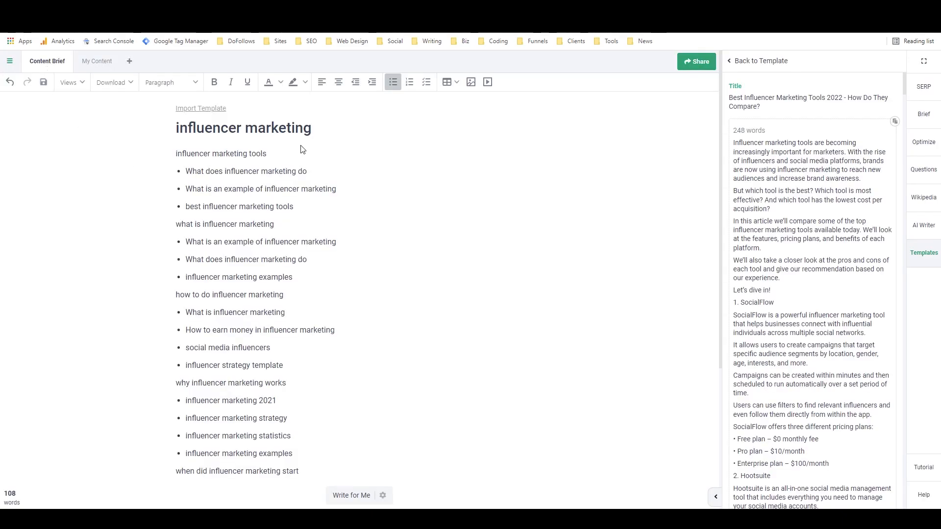
left_click(89, 59)
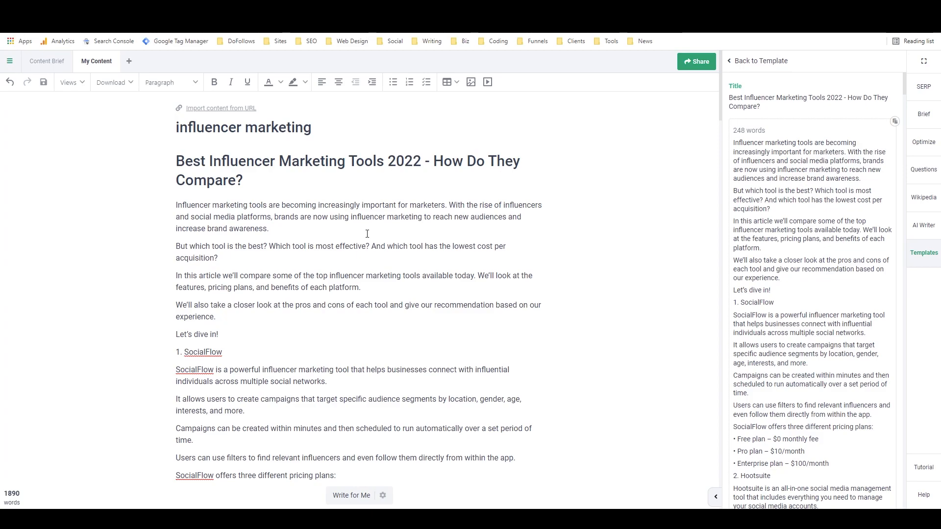
left_click(55, 65)
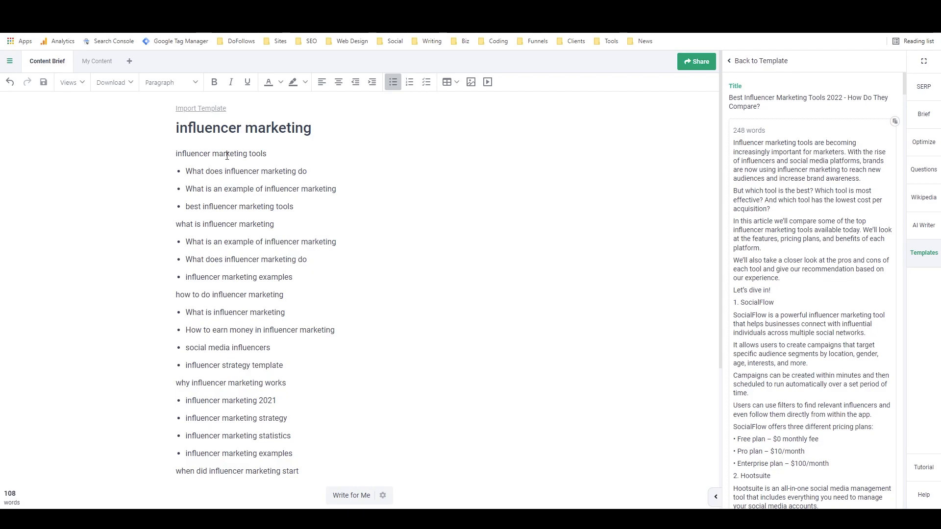
left_click(94, 65)
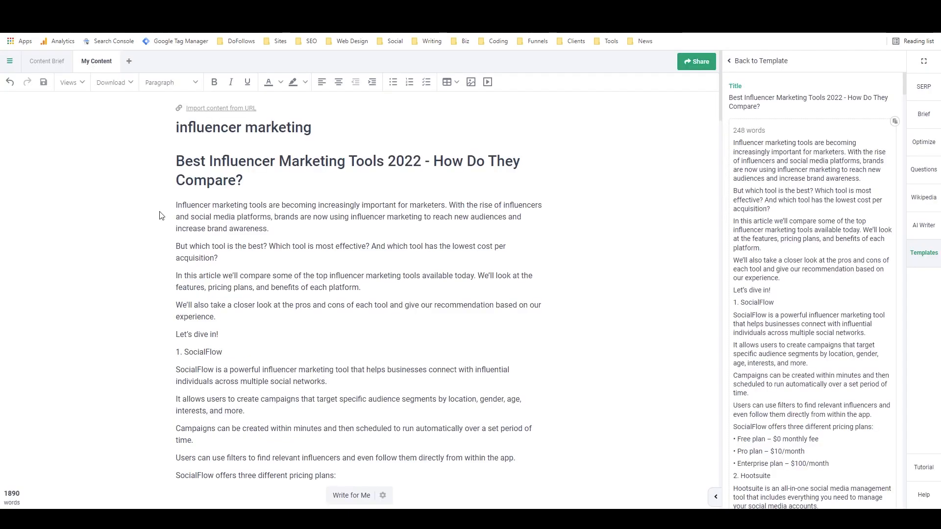
scroll(248, 189, "down", 1)
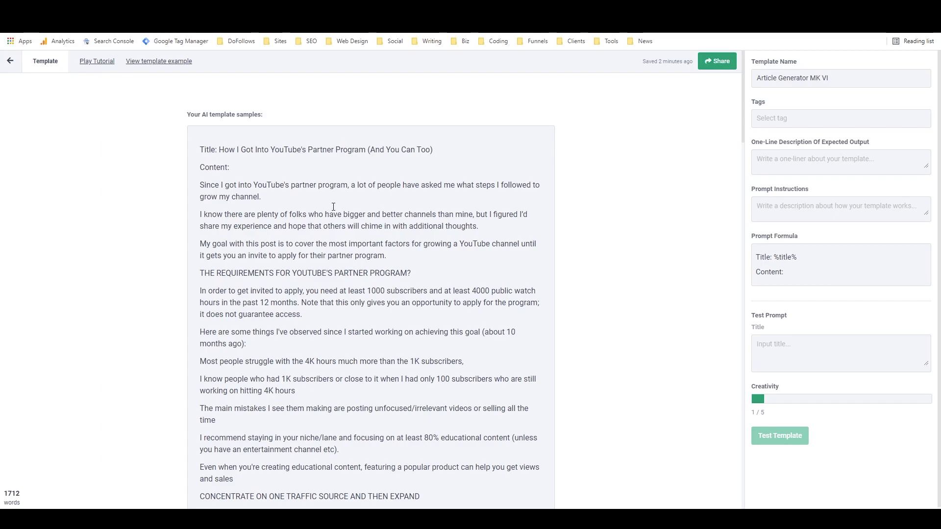
- Read through the sample articles of the Article Generator MK VI template from first to last
scroll(333, 206, "down", 3)
scroll(348, 195, "down", 11)
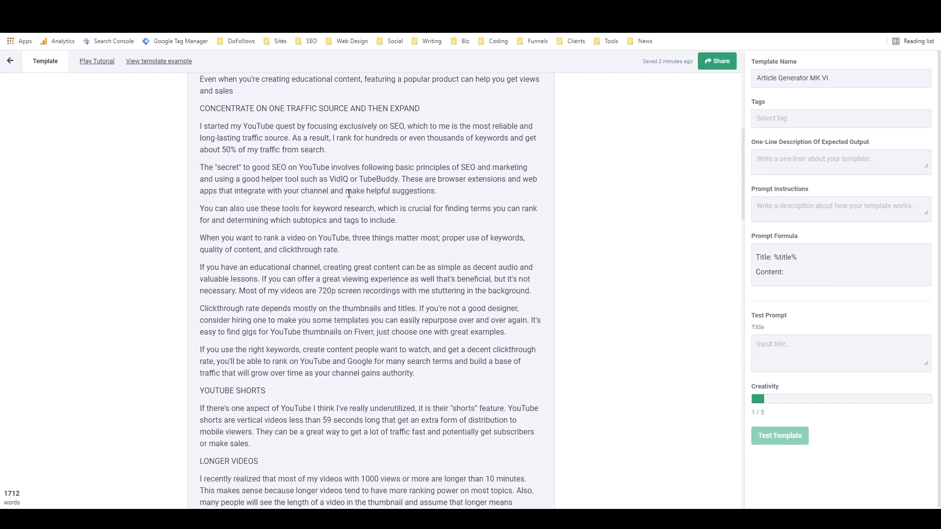
scroll(350, 195, "down", 5)
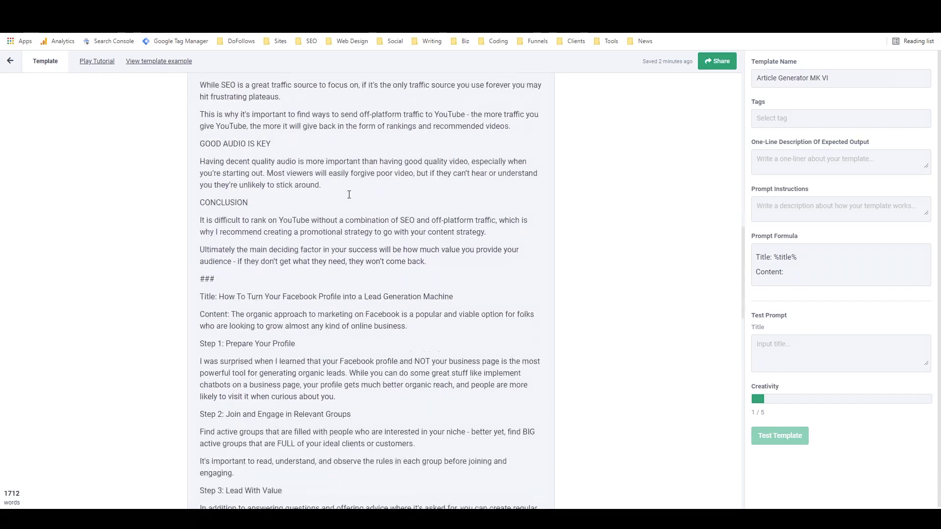
scroll(400, 205, "down", 11)
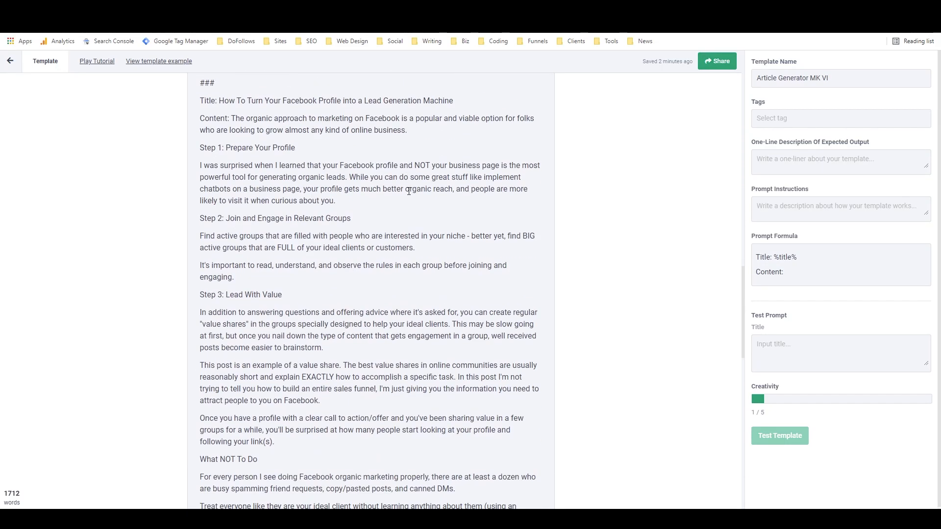
scroll(410, 187, "down", 8)
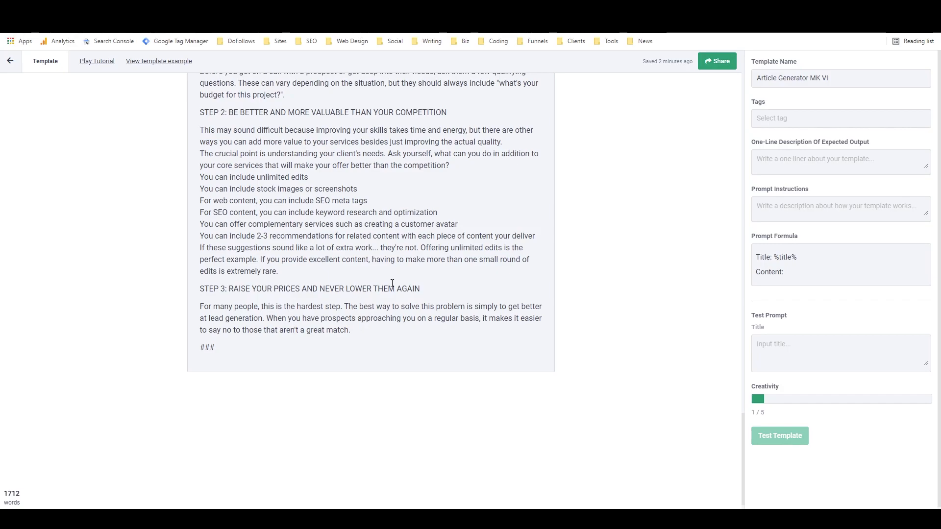
scroll(392, 283, "up", 5)
scroll(380, 283, "up", 15)
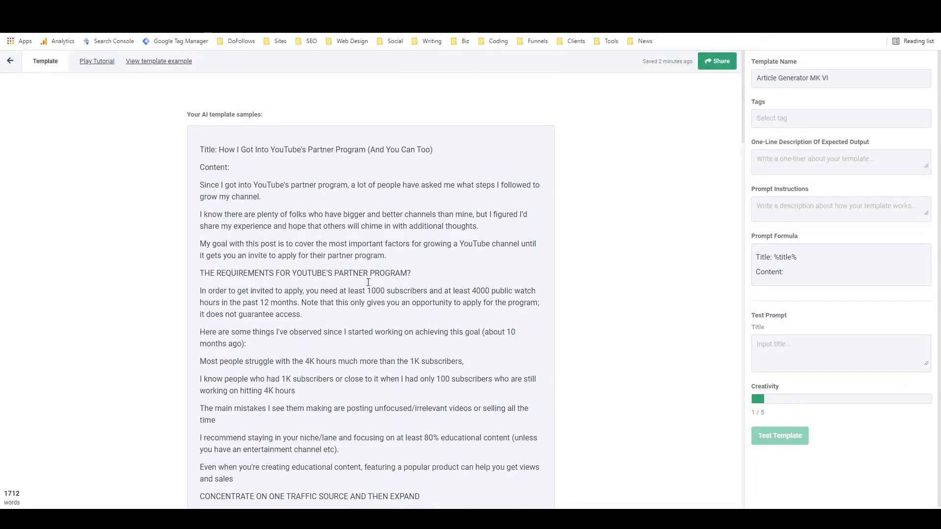
- Examine how Title, Content and the ### separators structure each sample article in the template
scroll(208, 156, "down", 20)
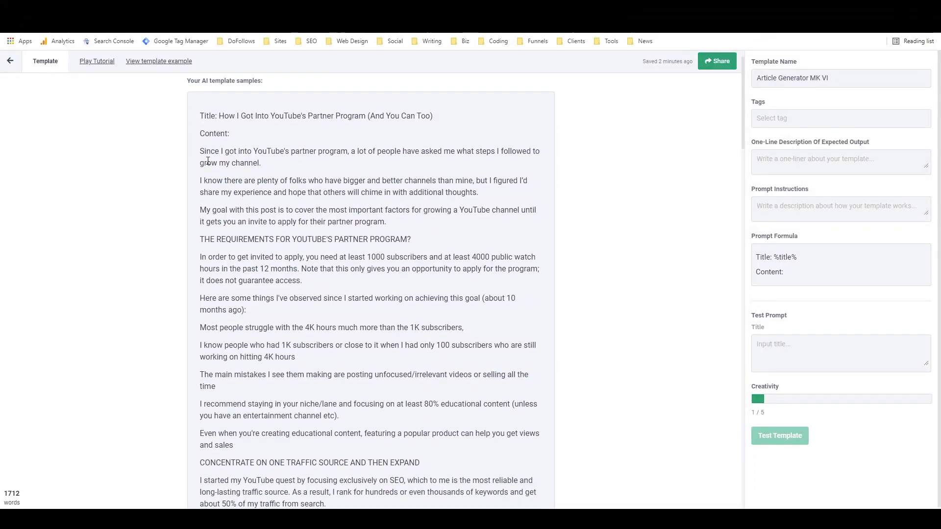
scroll(223, 165, "down", 1)
left_click_drag(237, 327, 196, 325)
left_click(242, 324)
scroll(253, 258, "down", 1)
scroll(254, 258, "down", 10)
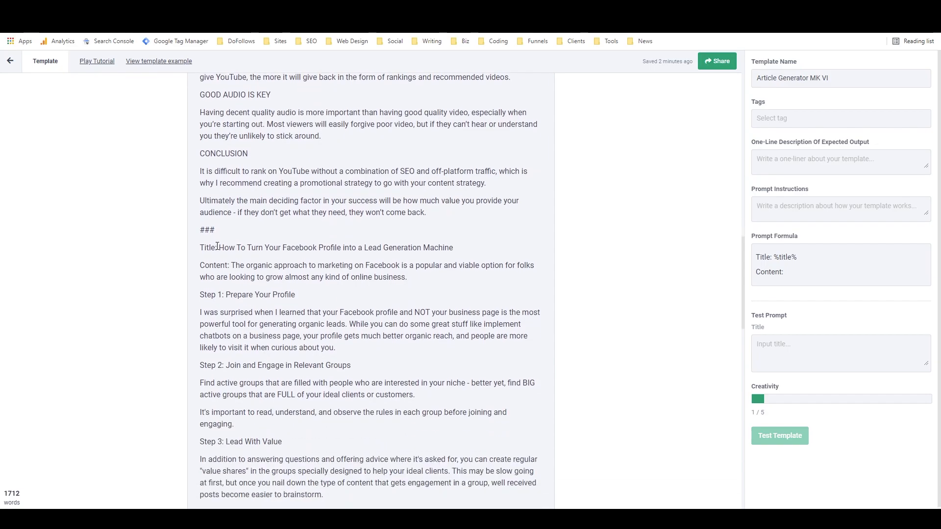
scroll(243, 375, "down", 2)
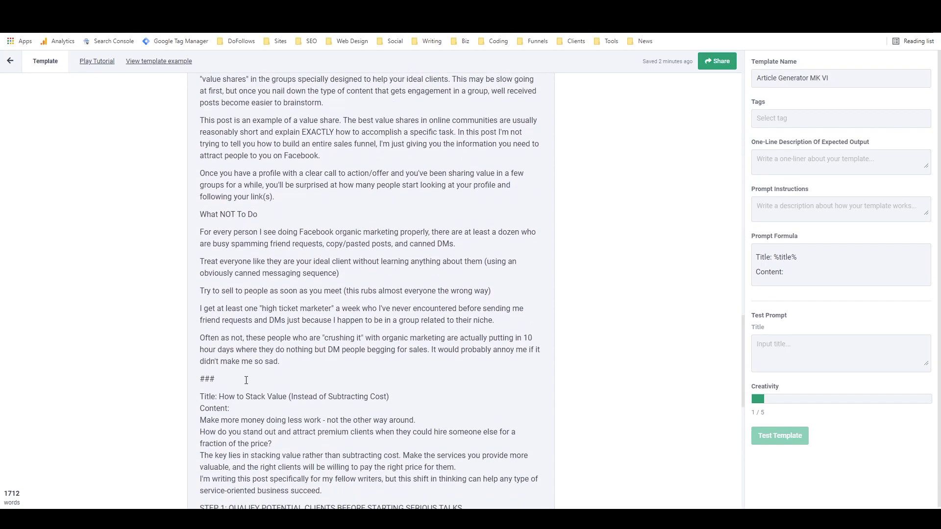
scroll(194, 275, "down", 6)
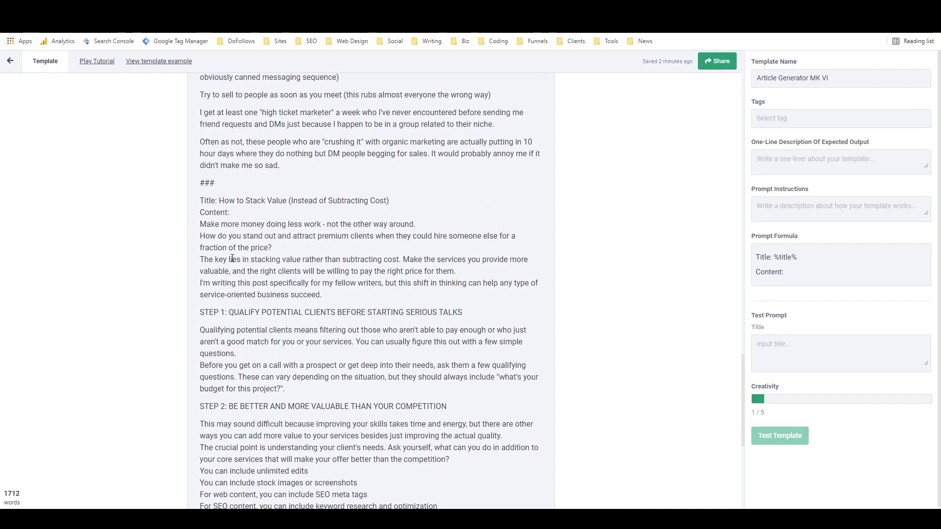
scroll(194, 186, "down", 4)
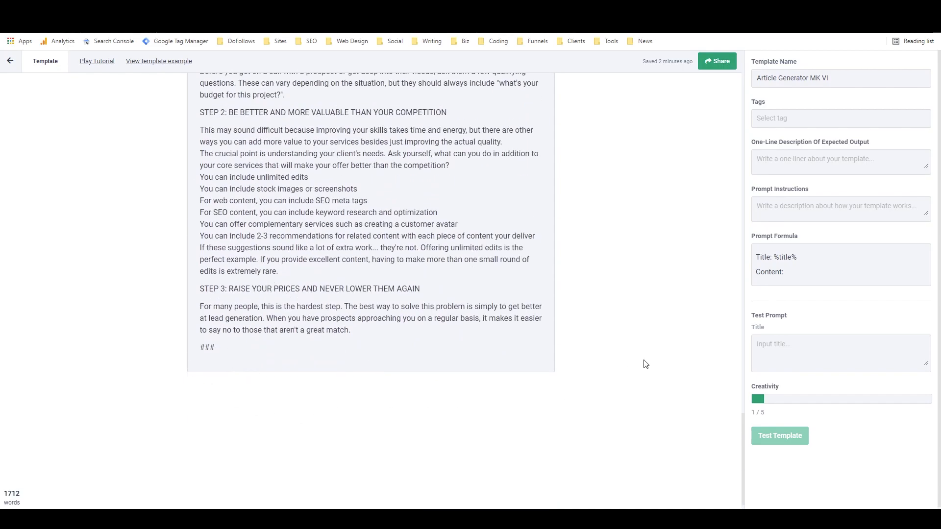
scroll(391, 281, "up", 15)
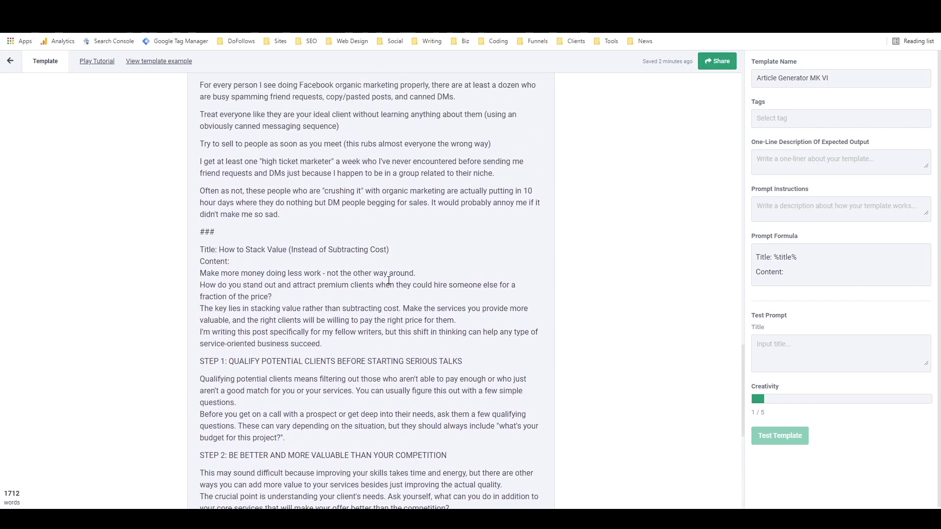
scroll(391, 281, "up", 20)
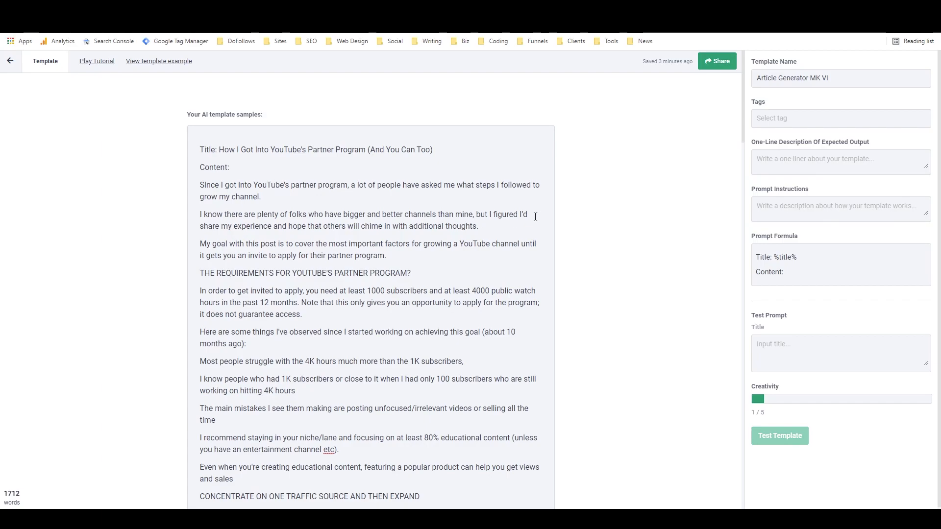
- Delete the closing % of the %title% variable in the prompt formula and restore it
left_click_drag(757, 257, 771, 258)
left_click(772, 258)
left_click_drag(774, 258, 792, 257)
left_click(788, 260)
left_click(801, 257)
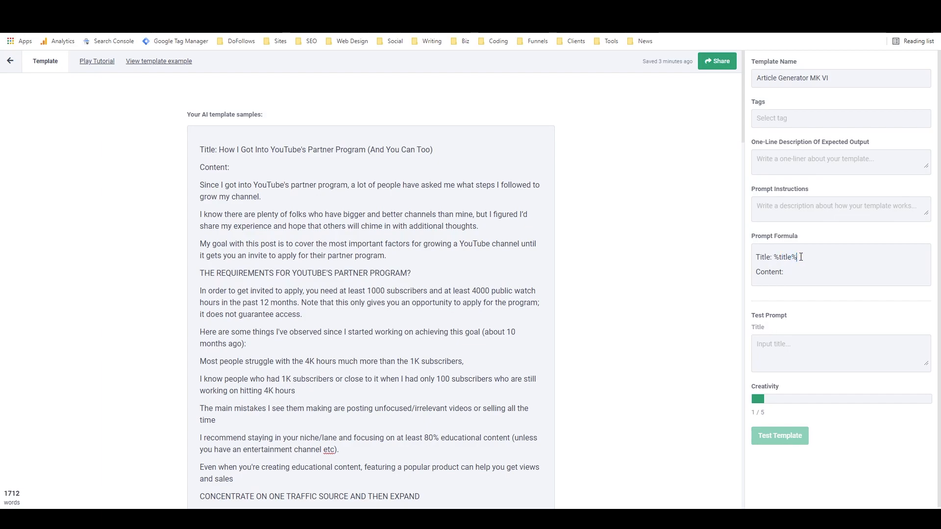
left_click(776, 344)
key("BackSpace")
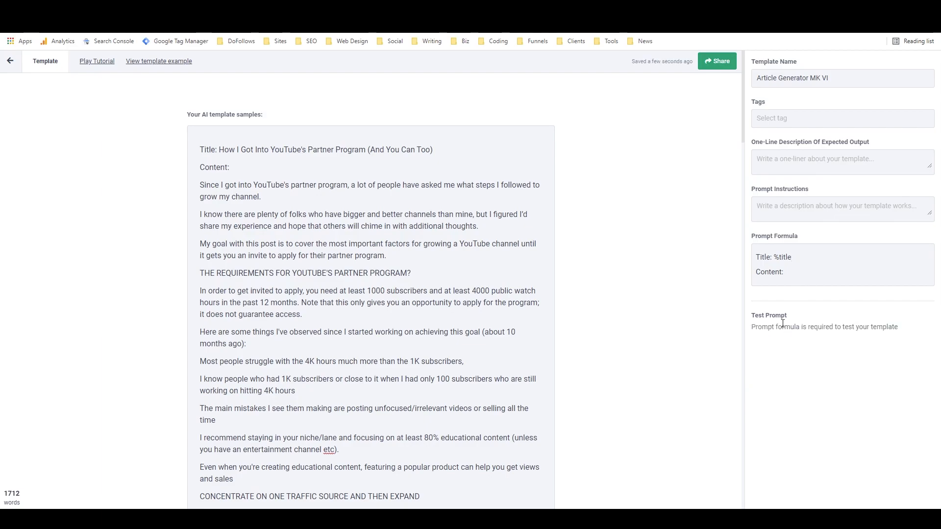
type("%")
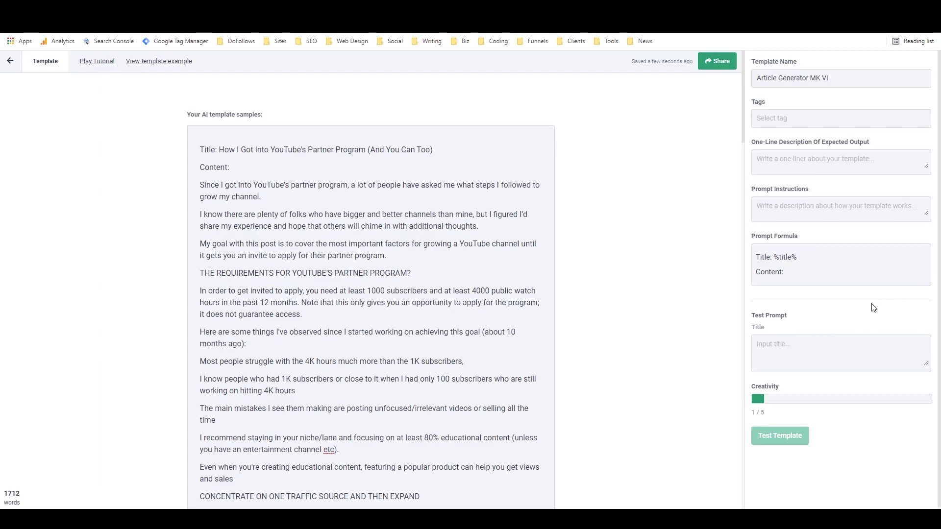
- Test the template with the title "how to bake a delicious pie" and return from the output to the template settings
left_click(794, 341)
type("how t")
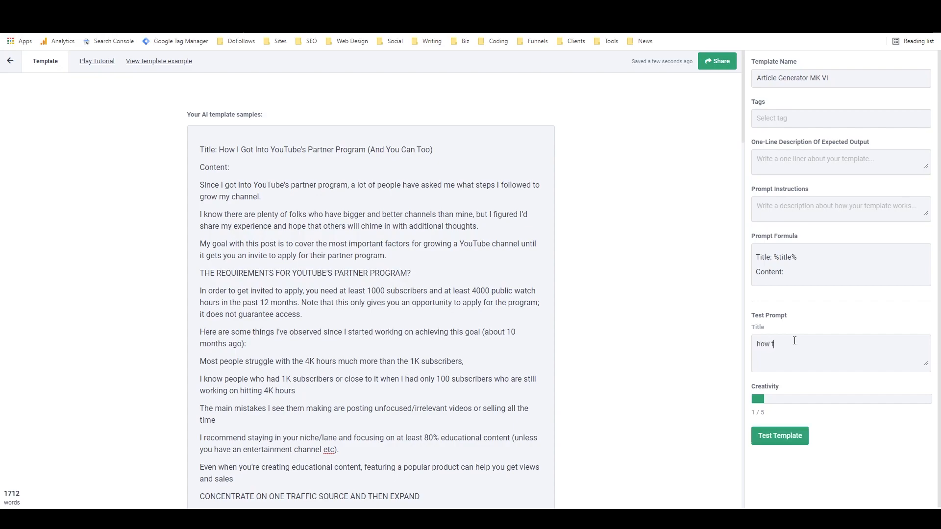
type("o bake a delicious pie")
left_click(791, 436)
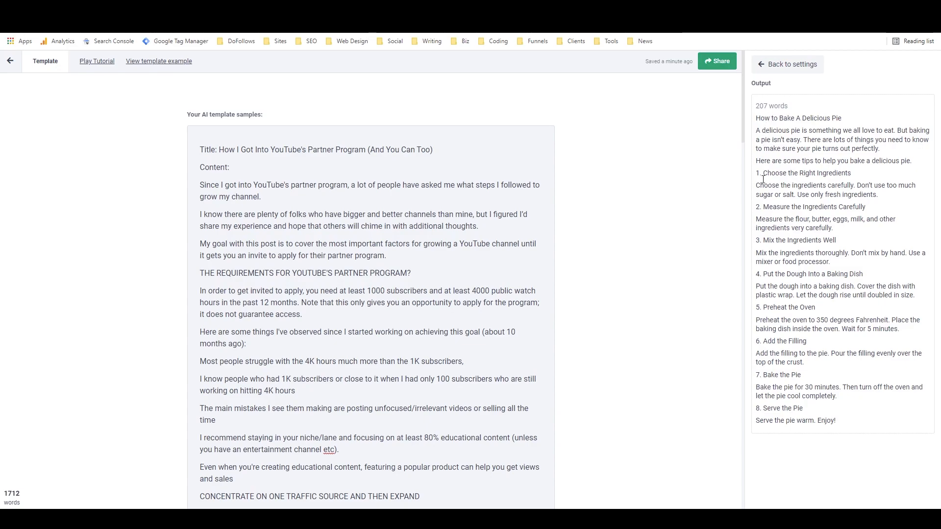
left_click(765, 67)
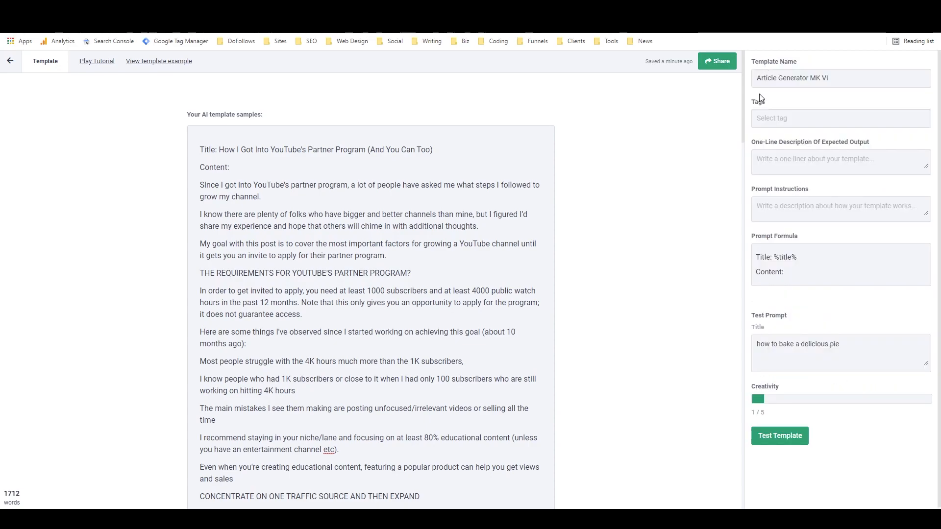
- Look over the template's samples again, from the YouTube article to "How to Stack Value (Instead of Subtracting Cost)"
scroll(656, 223, "down", 3)
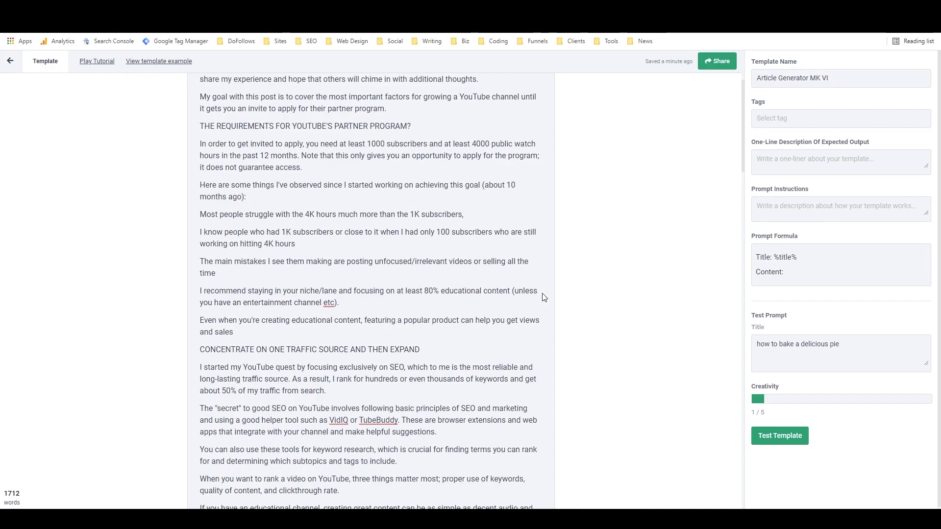
scroll(244, 168, "up", 3)
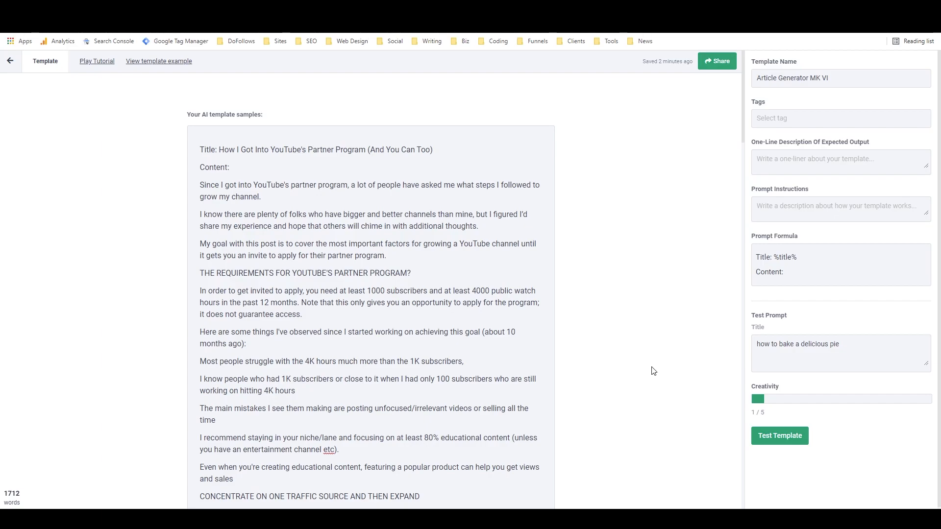
scroll(666, 374, "down", 9)
scroll(381, 189, "down", 12)
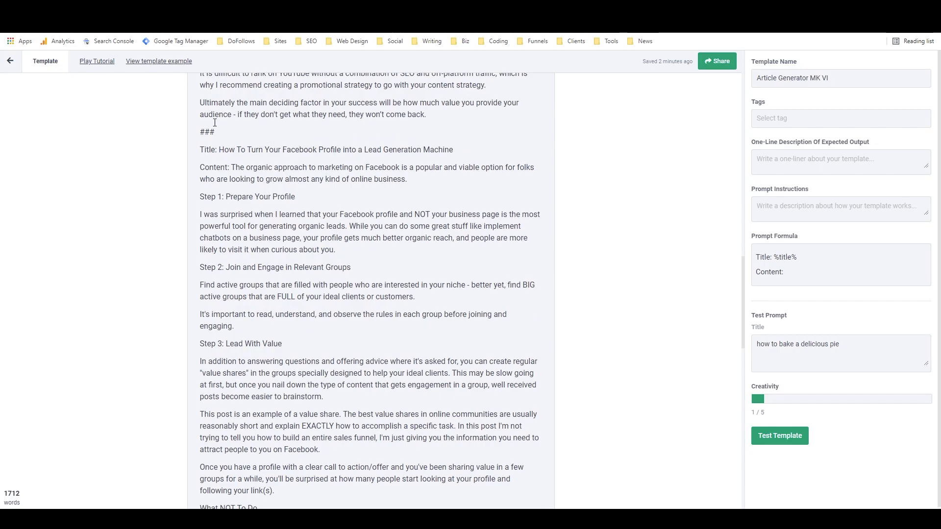
scroll(398, 165, "down", 8)
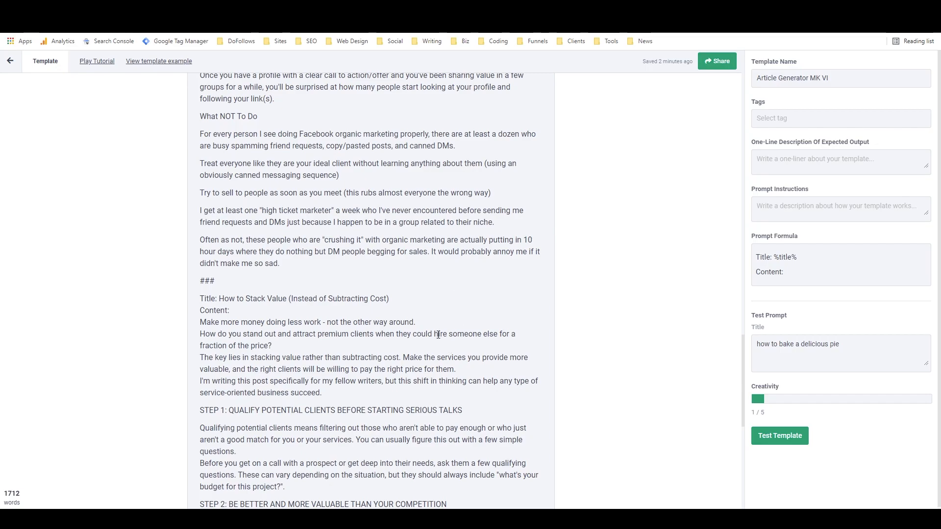
scroll(612, 294, "up", 10)
scroll(609, 296, "up", 8)
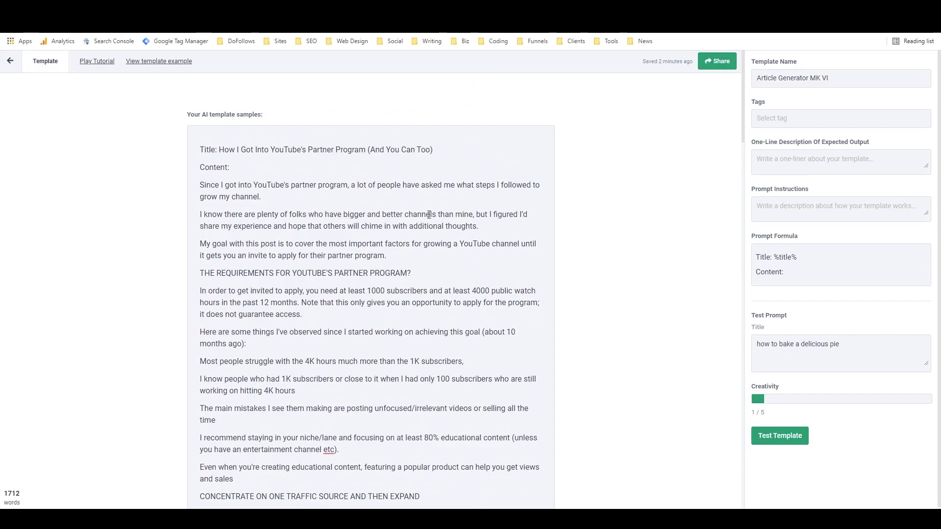